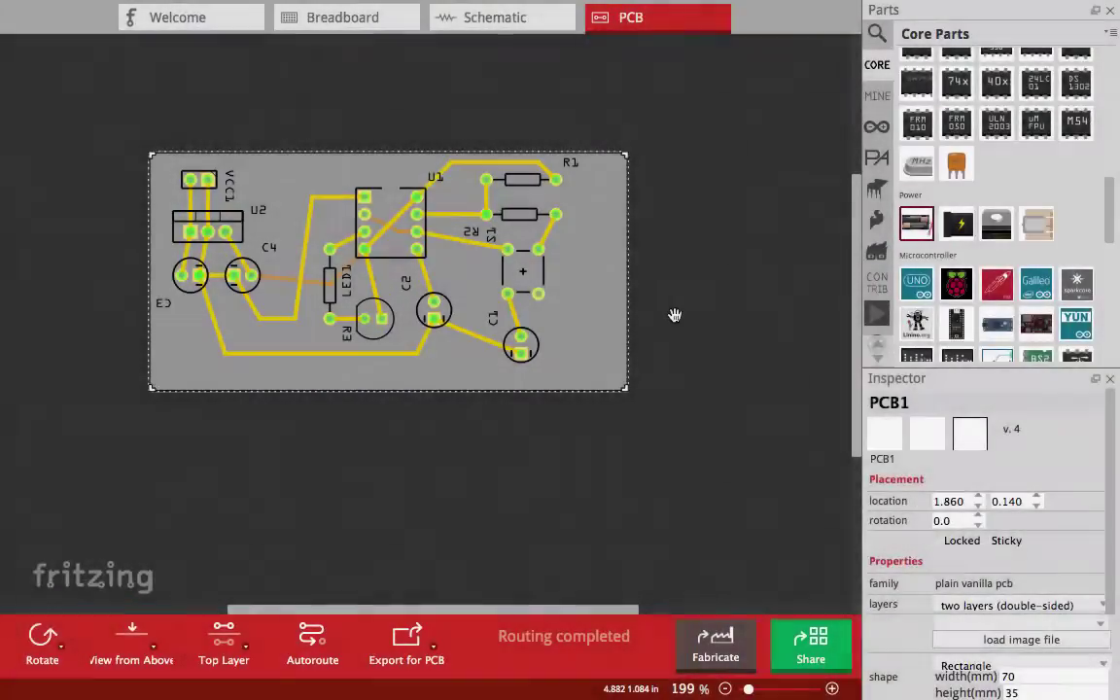
- Check that the board has no unrouted connections
left_click(675, 316)
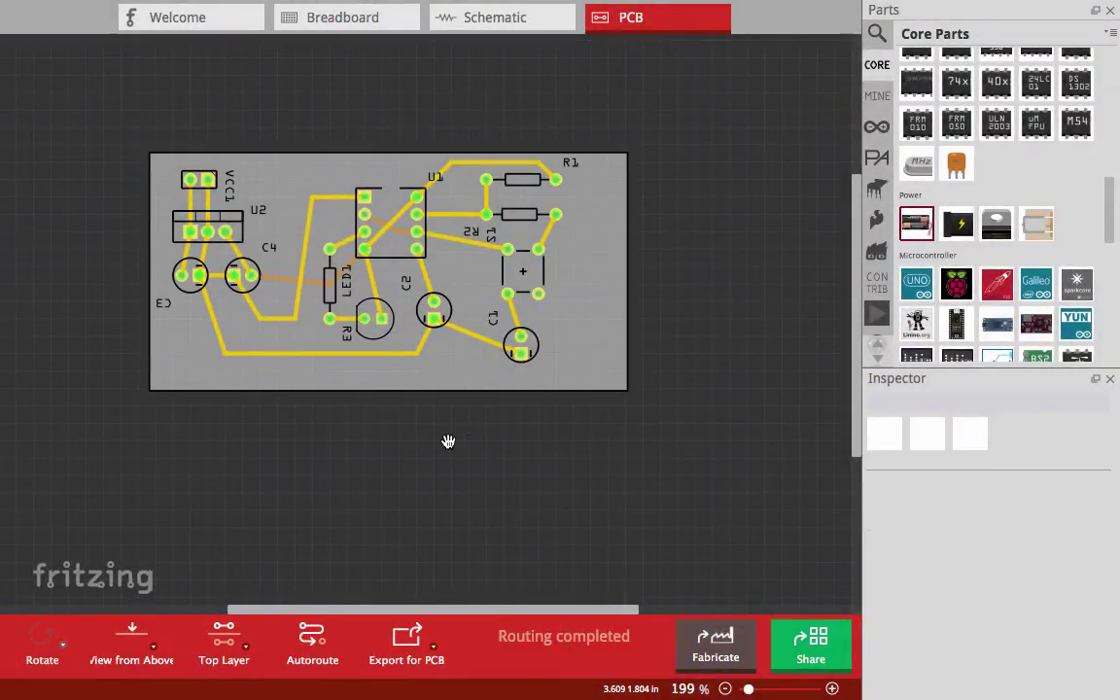
mouse_move(433, 5)
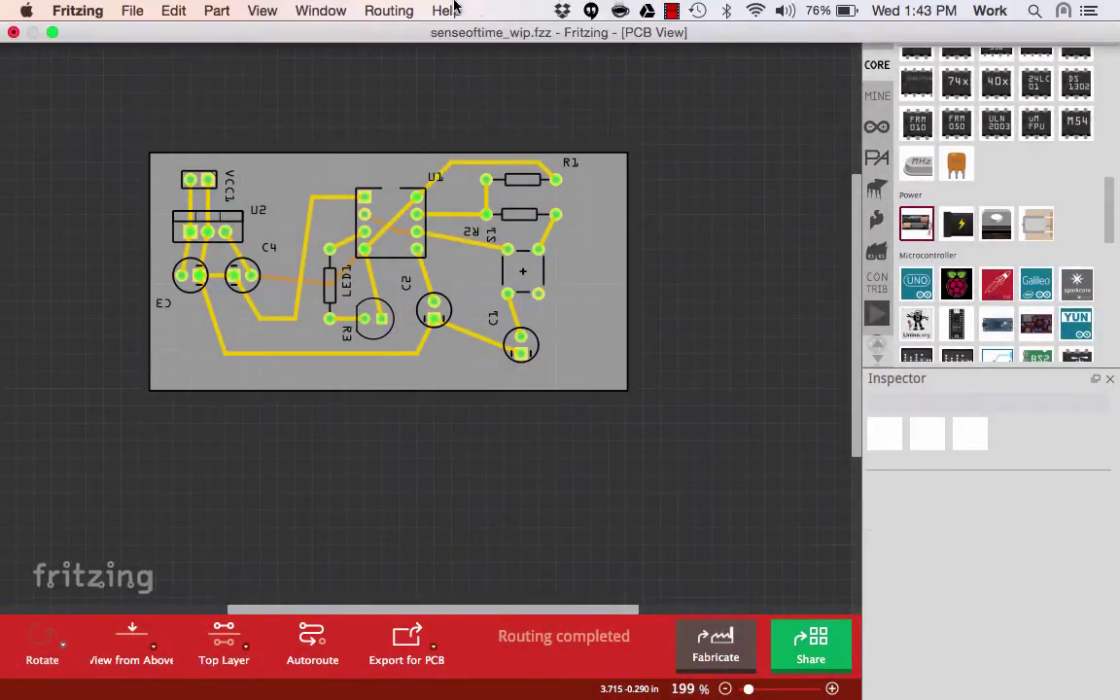
left_click(391, 9)
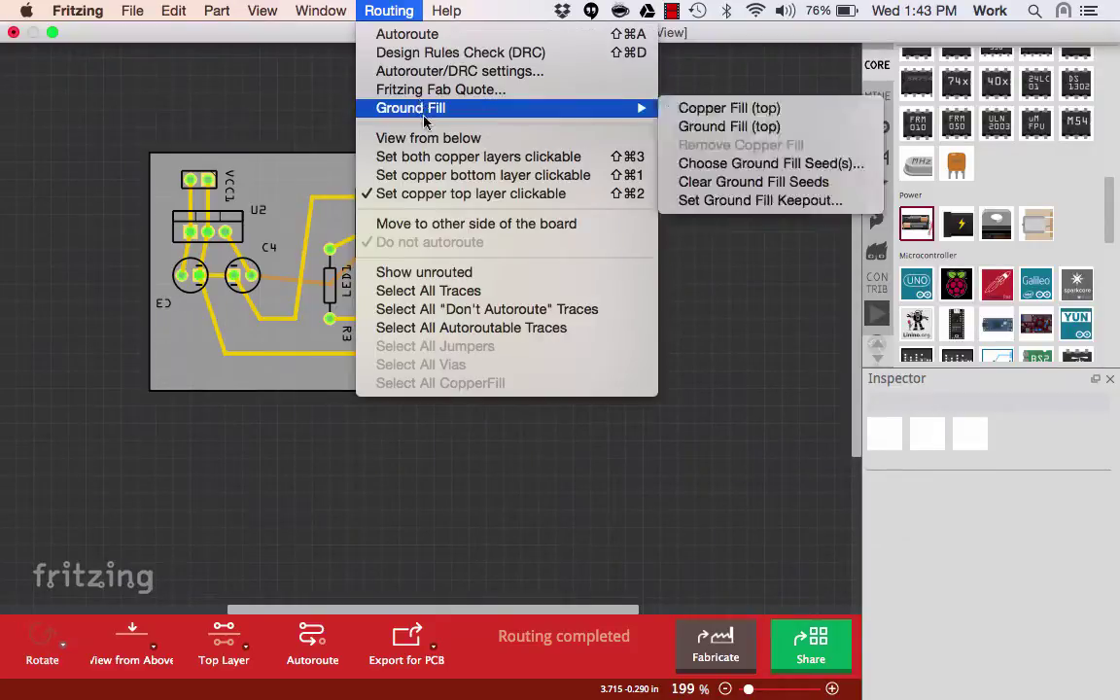
left_click(439, 272)
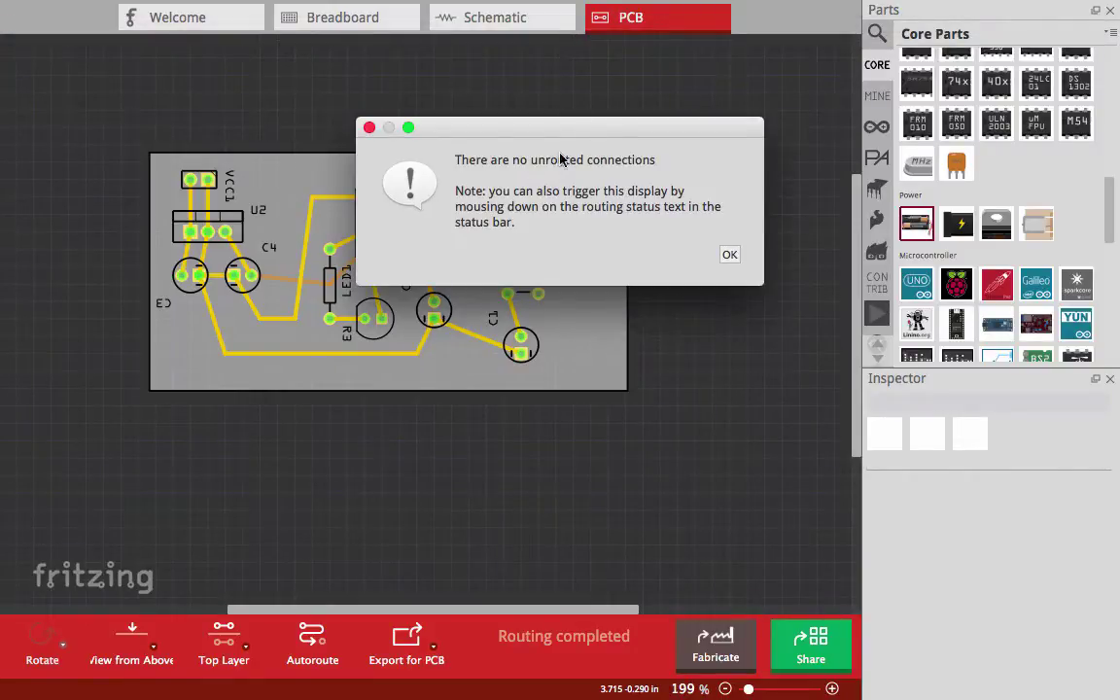
left_click(730, 256)
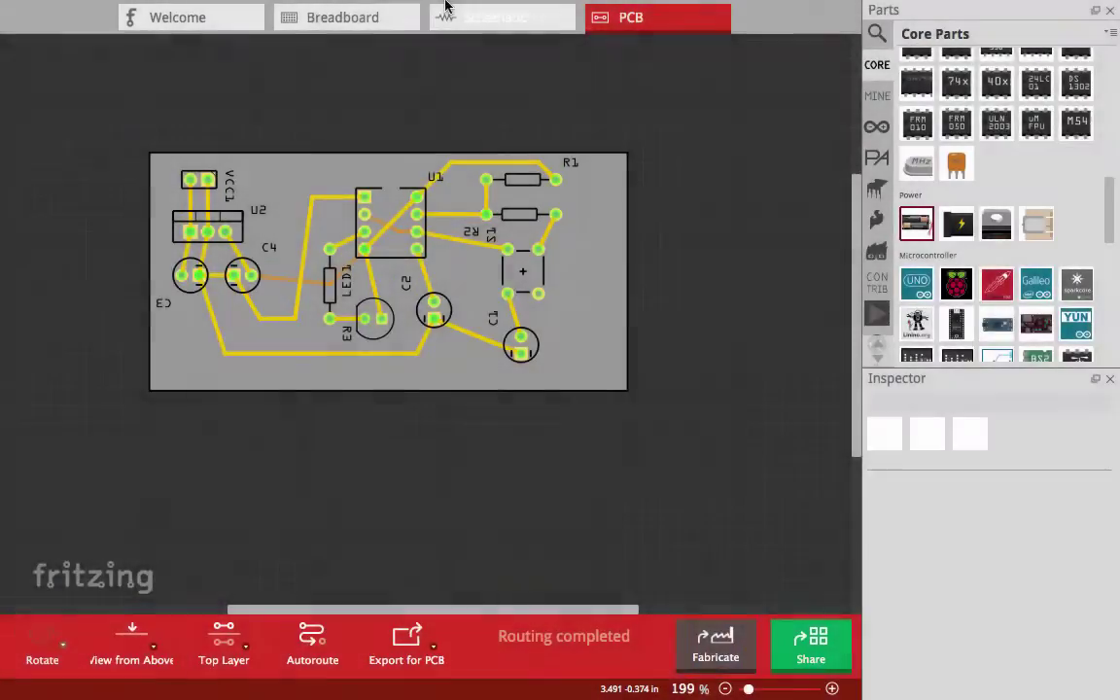
- Choose homebrew as the production type in Autorouter/DRC settings and confirm
left_click(389, 10)
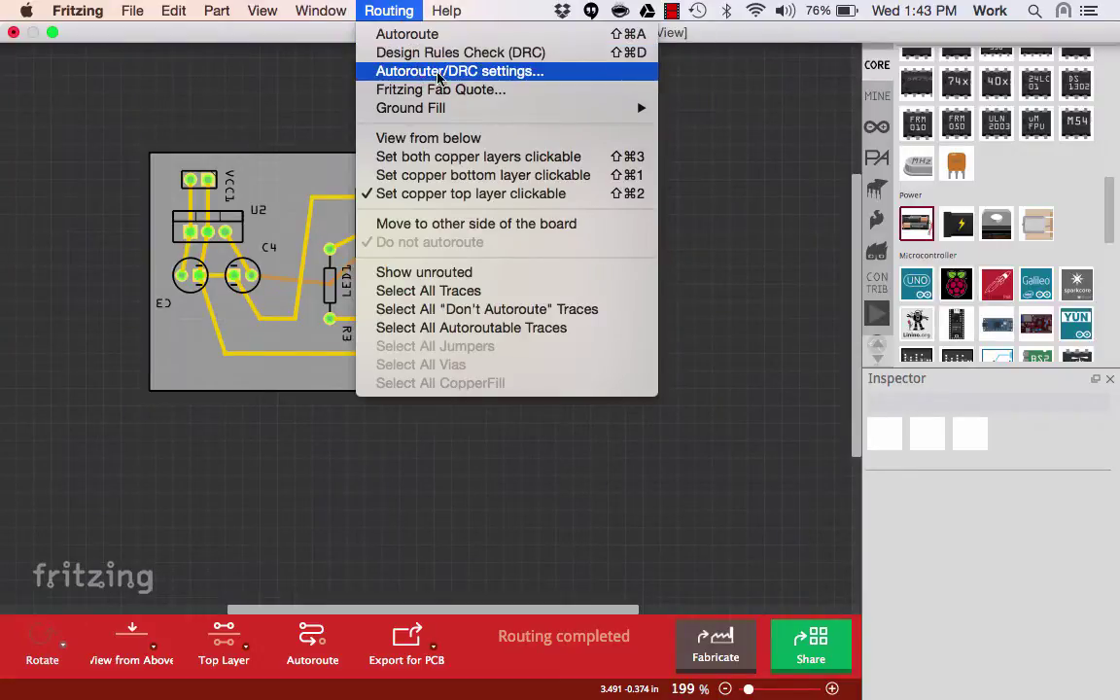
left_click(483, 80)
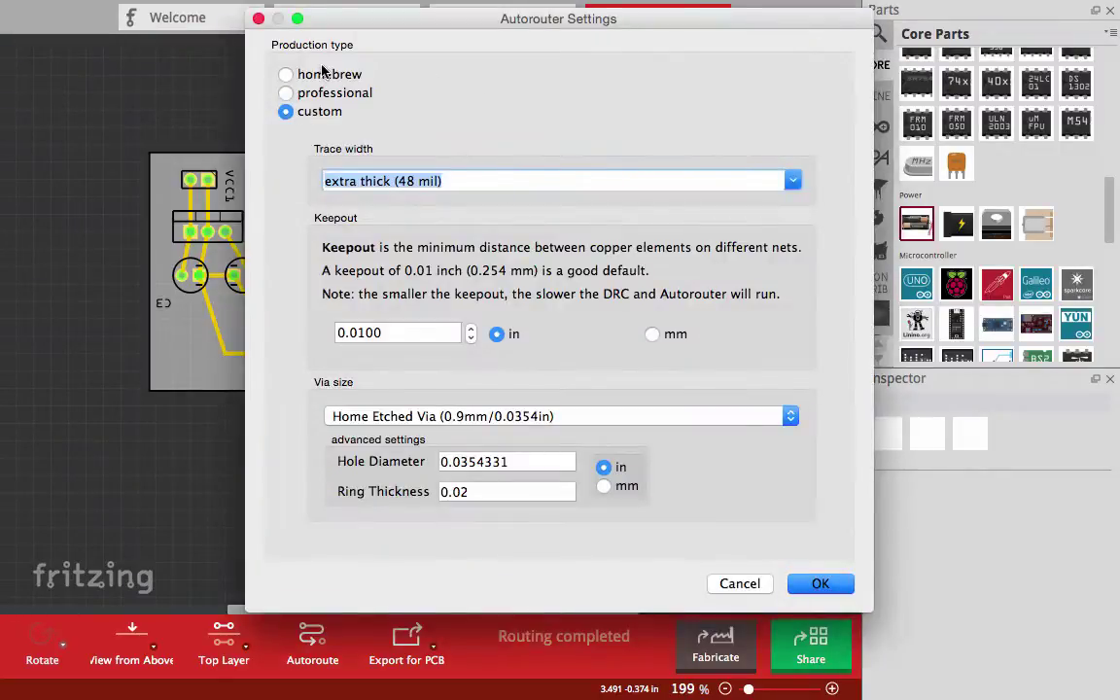
left_click(287, 75)
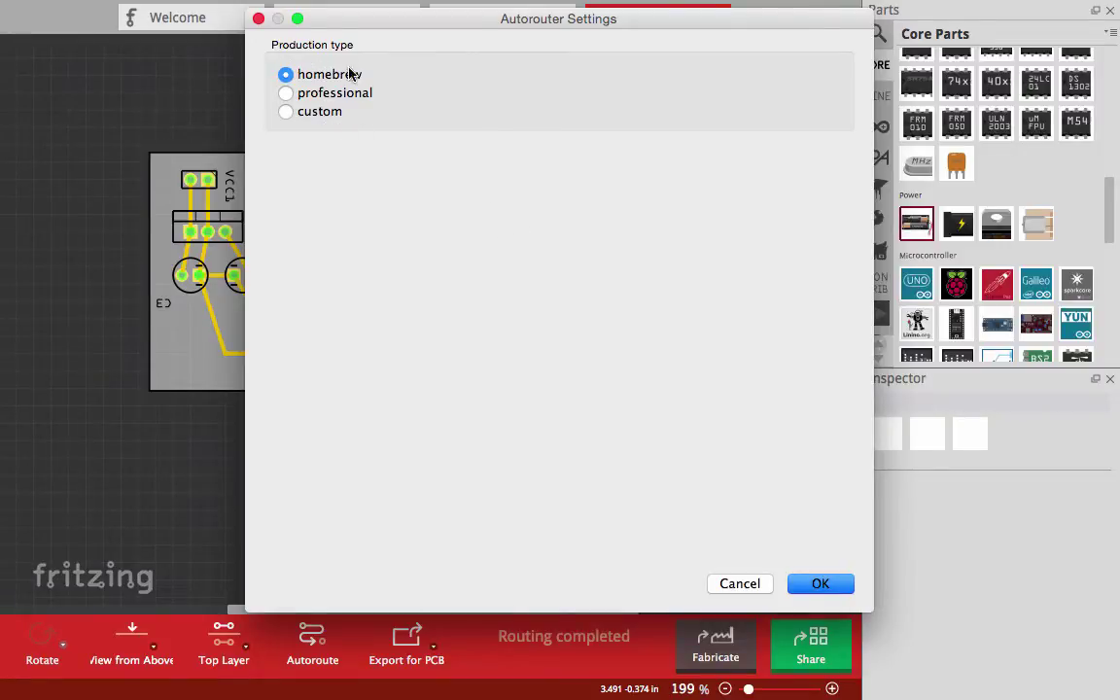
left_click(325, 78)
left_click(822, 583)
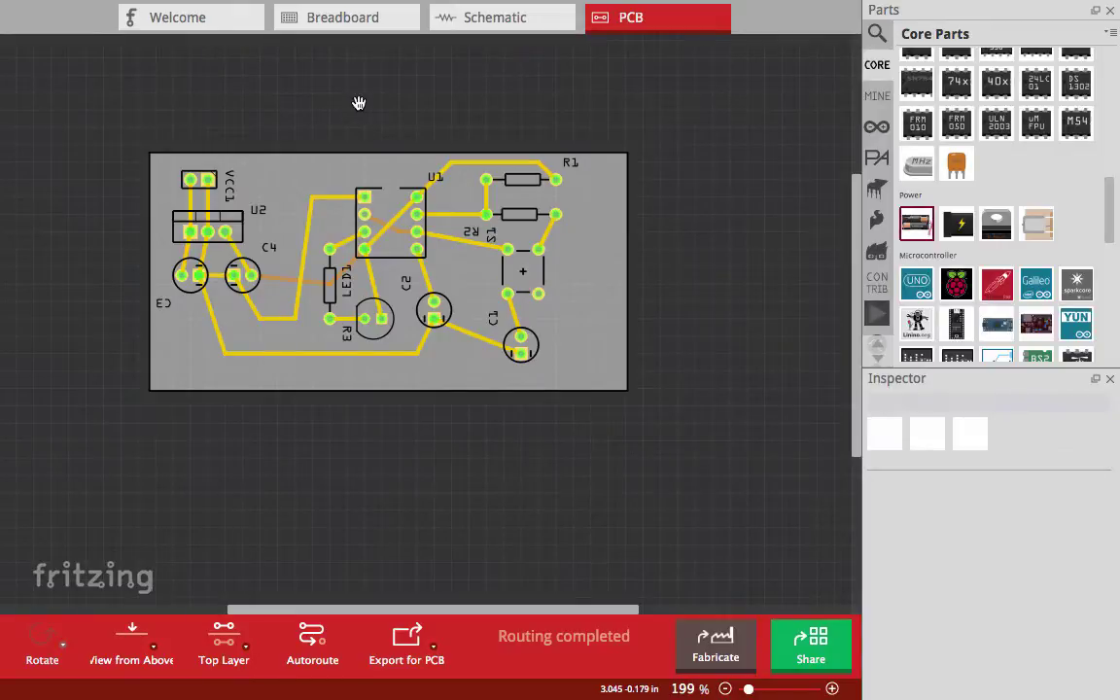
left_click(380, 11)
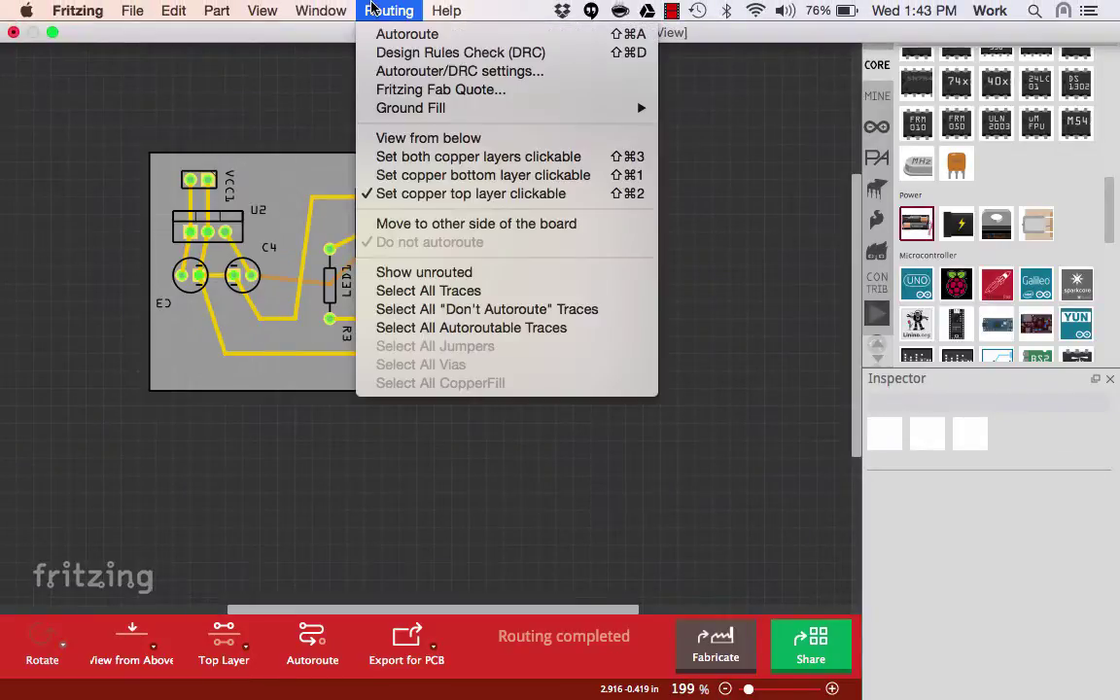
left_click(389, 54)
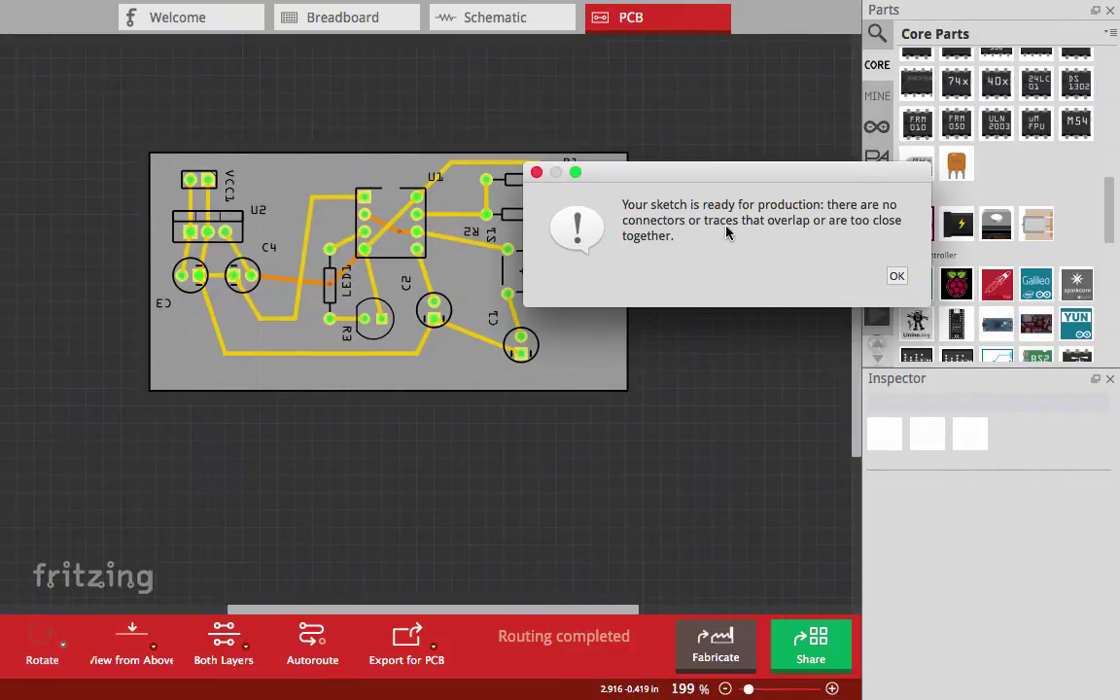
left_click(896, 280)
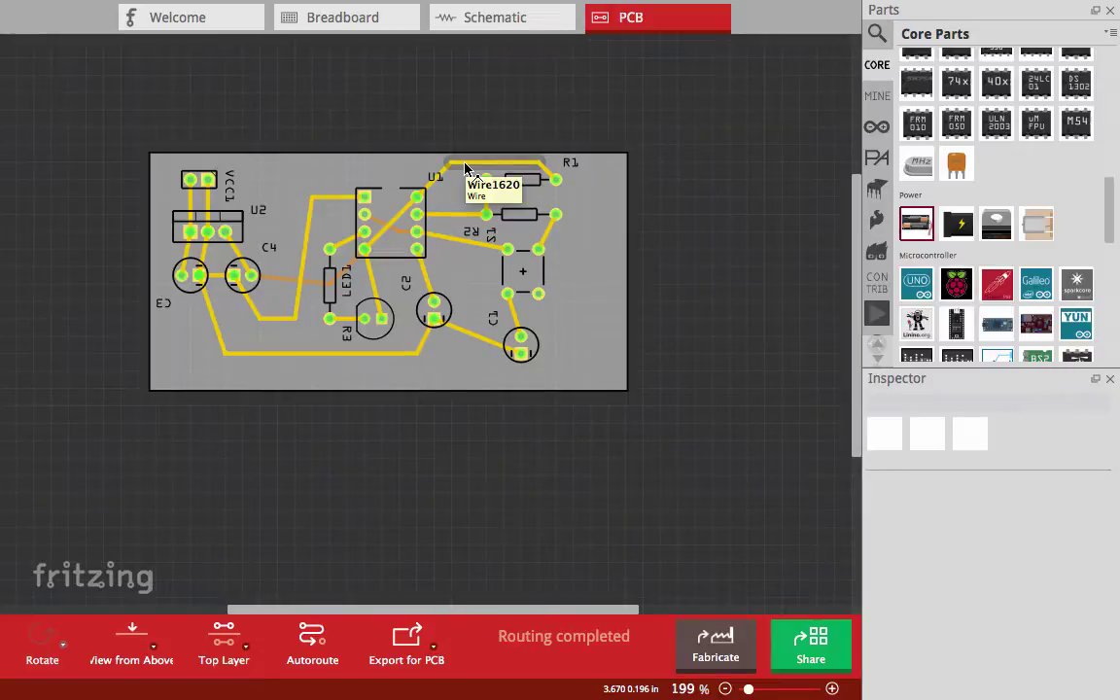
scroll(245, 184, "up", 3, "ctrl")
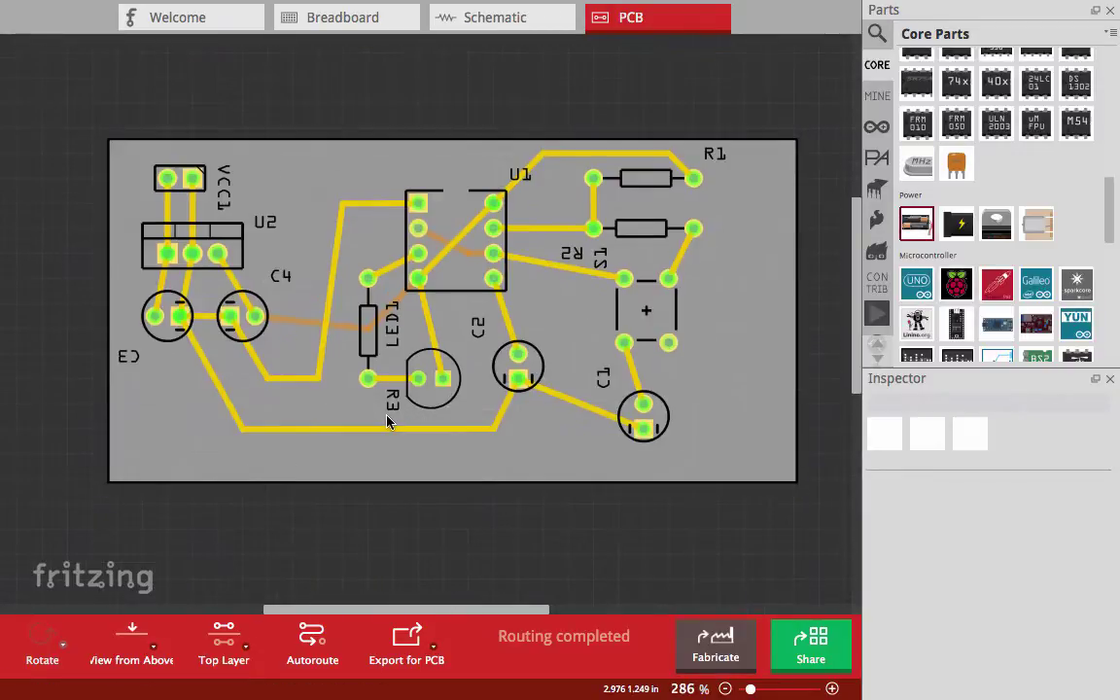
- Delete the bend point near U1 so the top trace runs straight to R1
double_click(542, 156)
left_click(550, 206)
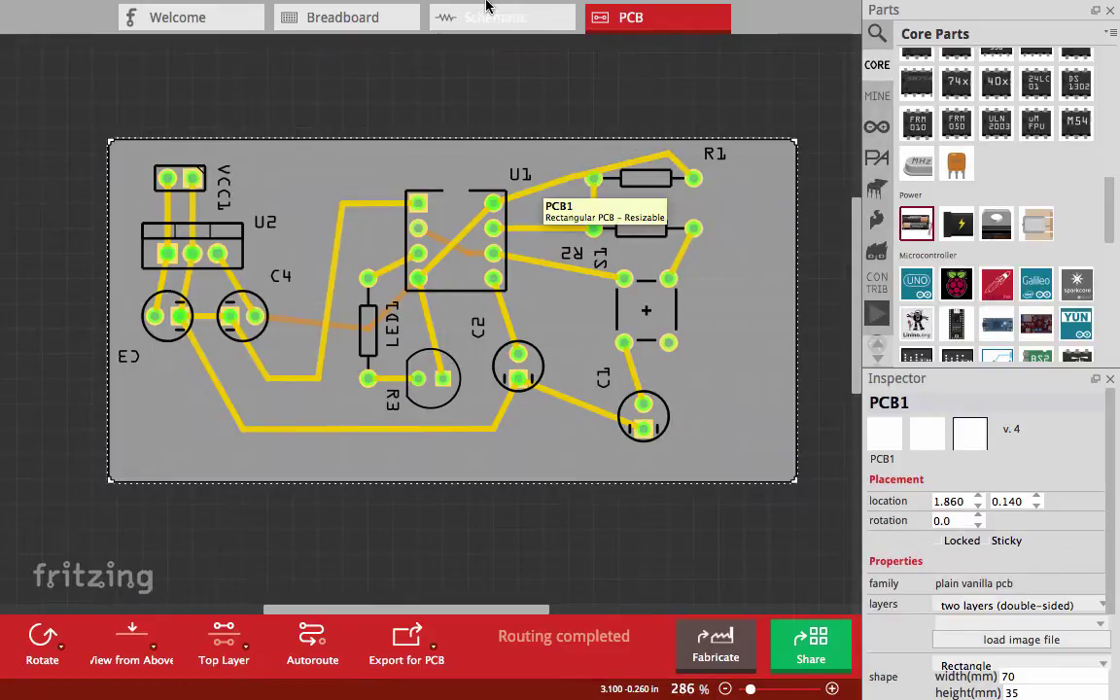
- Run DRC and inspect the overlaps between Wire1626, R1 and Wire1620
left_click(389, 10)
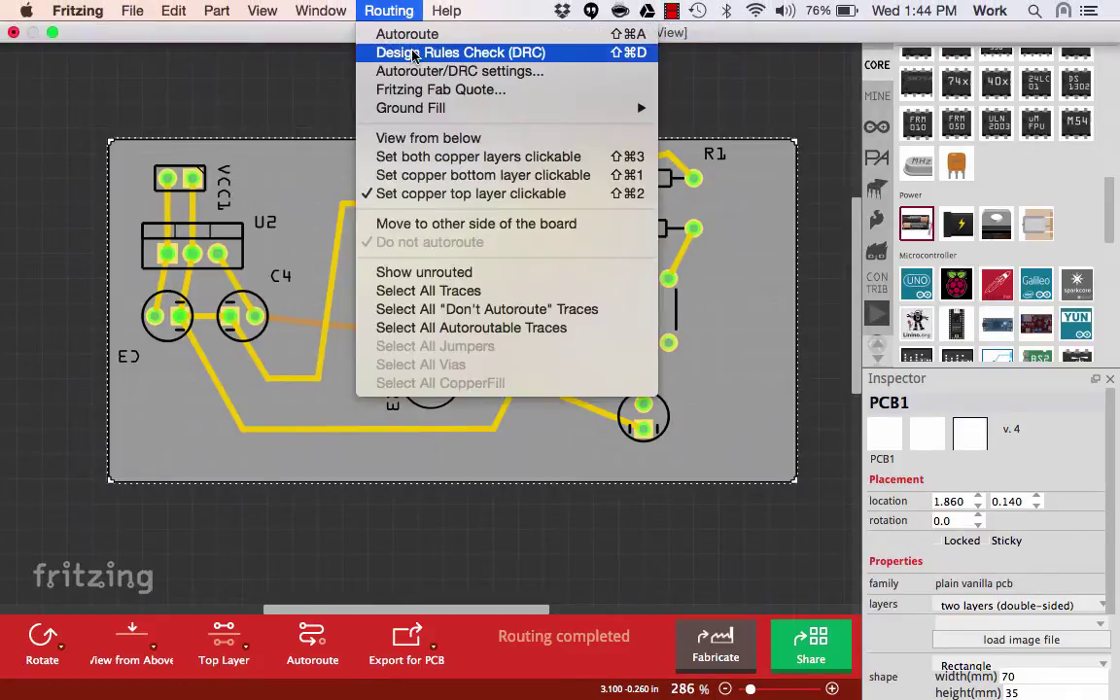
left_click(415, 53)
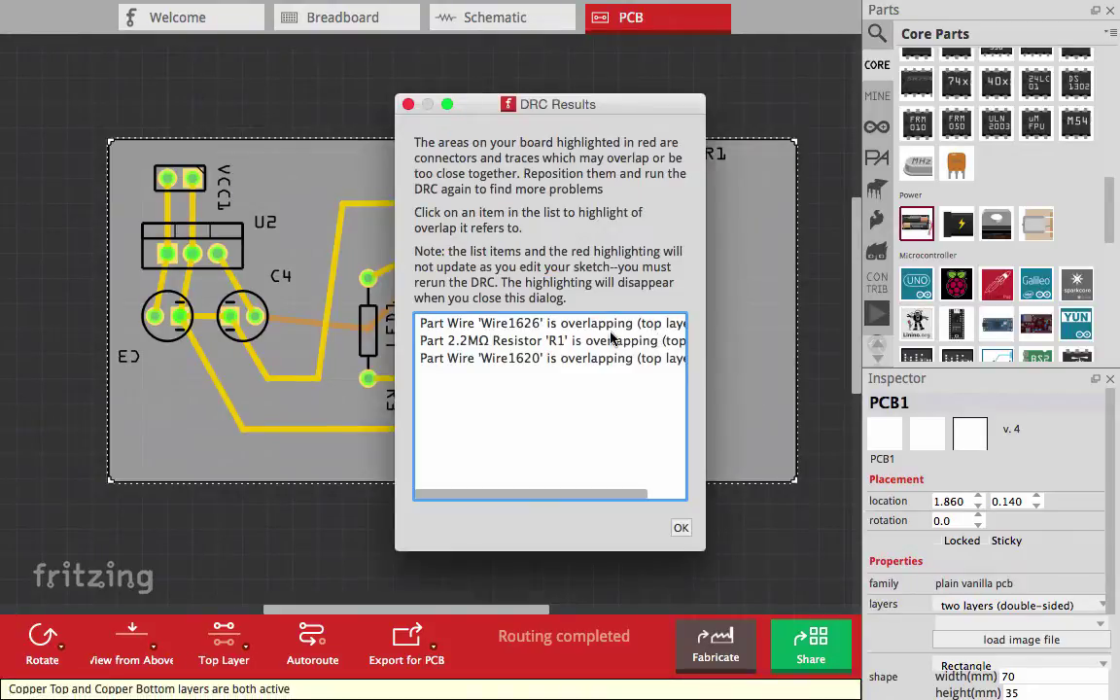
left_click_drag(532, 101, 127, 97)
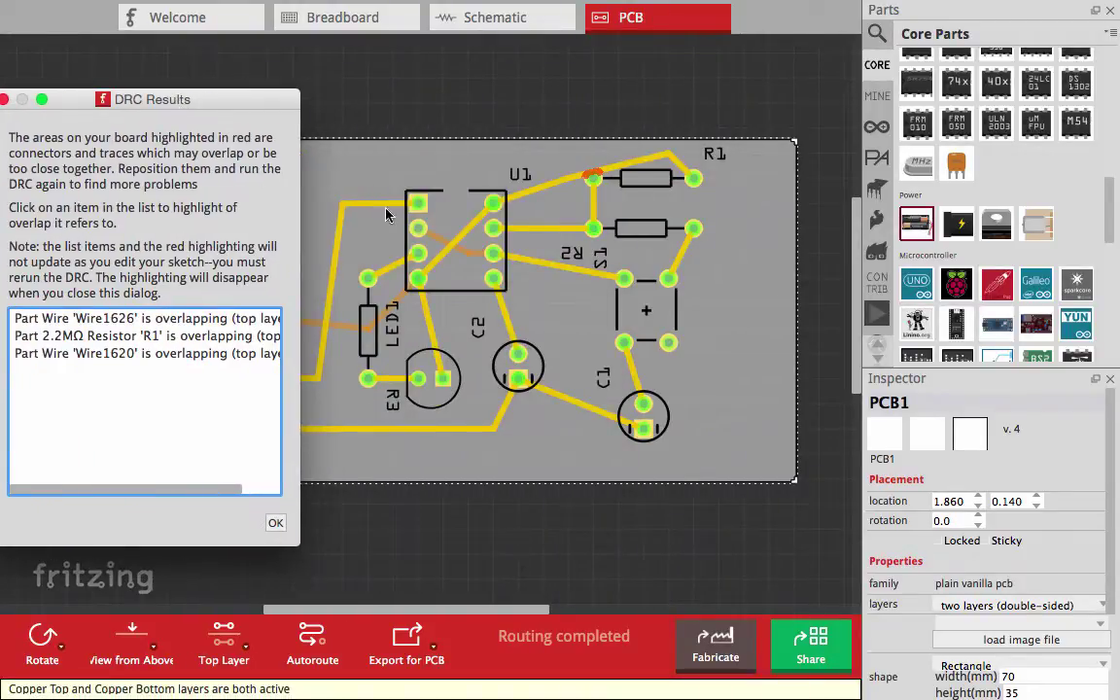
left_click(169, 321)
left_click(169, 338)
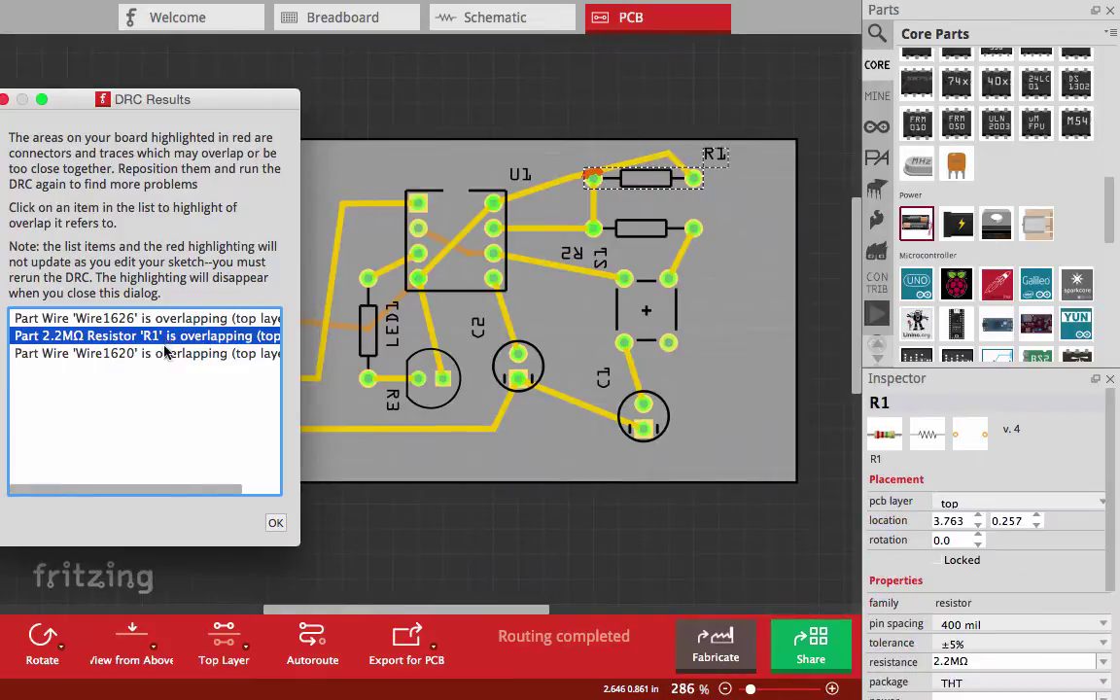
left_click(165, 354)
left_click(158, 336)
left_click(164, 318)
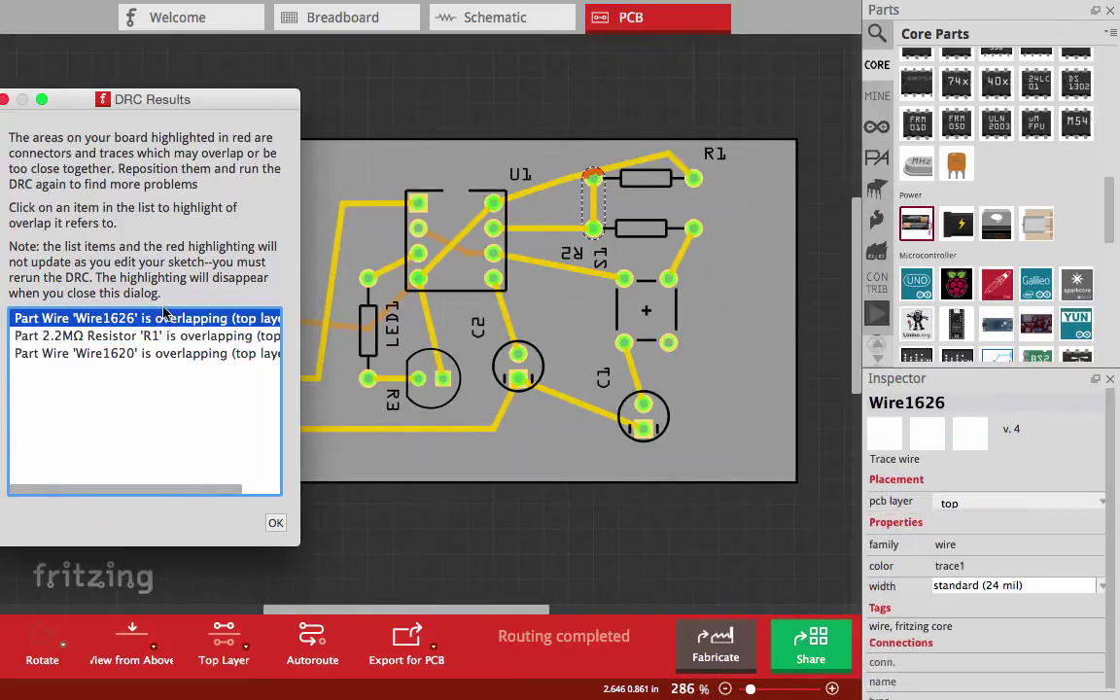
left_click(5, 99)
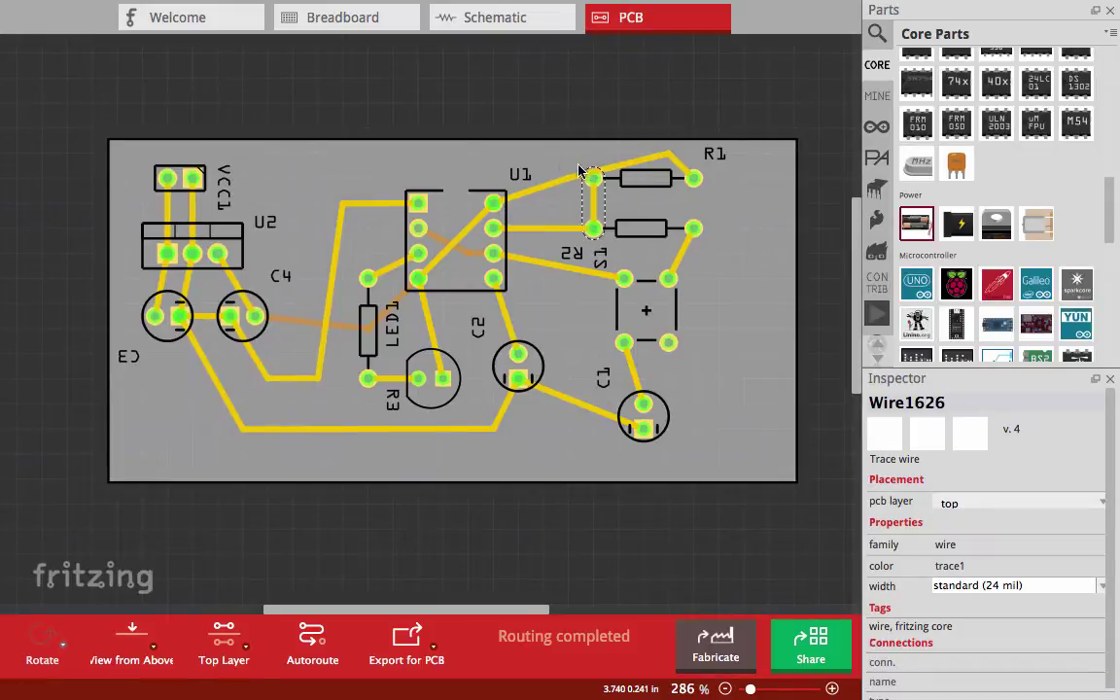
- Pull the U1–R1 trace bend up above R1 and rerun DRC to production-ready
mouse_move(580, 170)
left_mouse_down()
mouse_move(572, 177)
mouse_move(567, 161)
left_mouse_up()
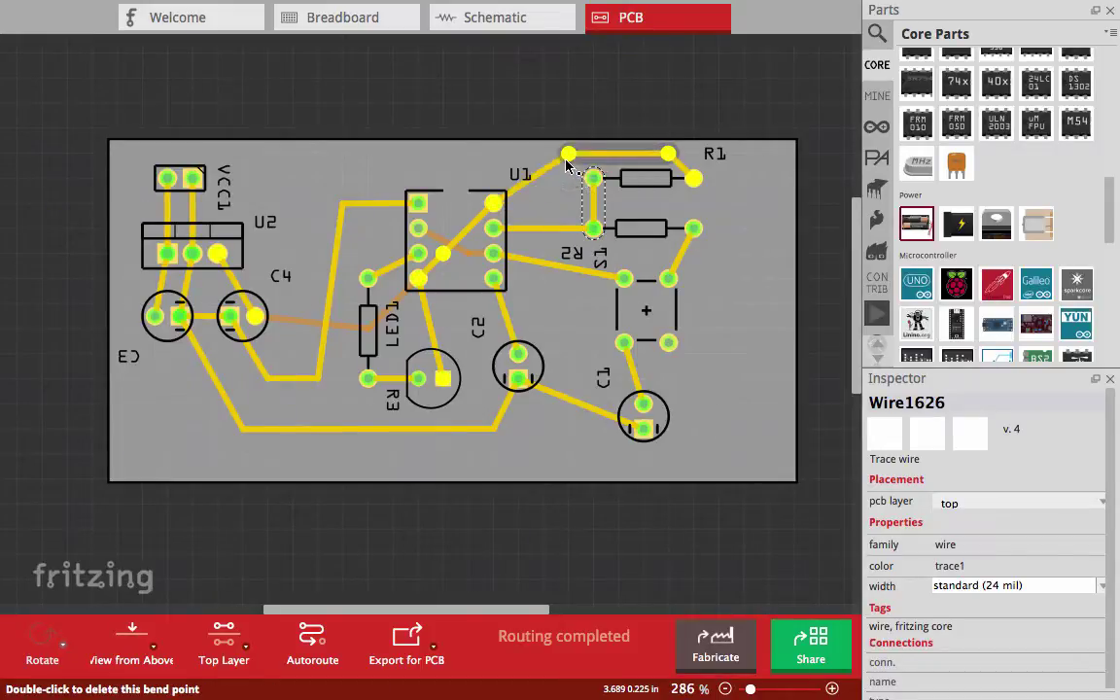
left_click(389, 10)
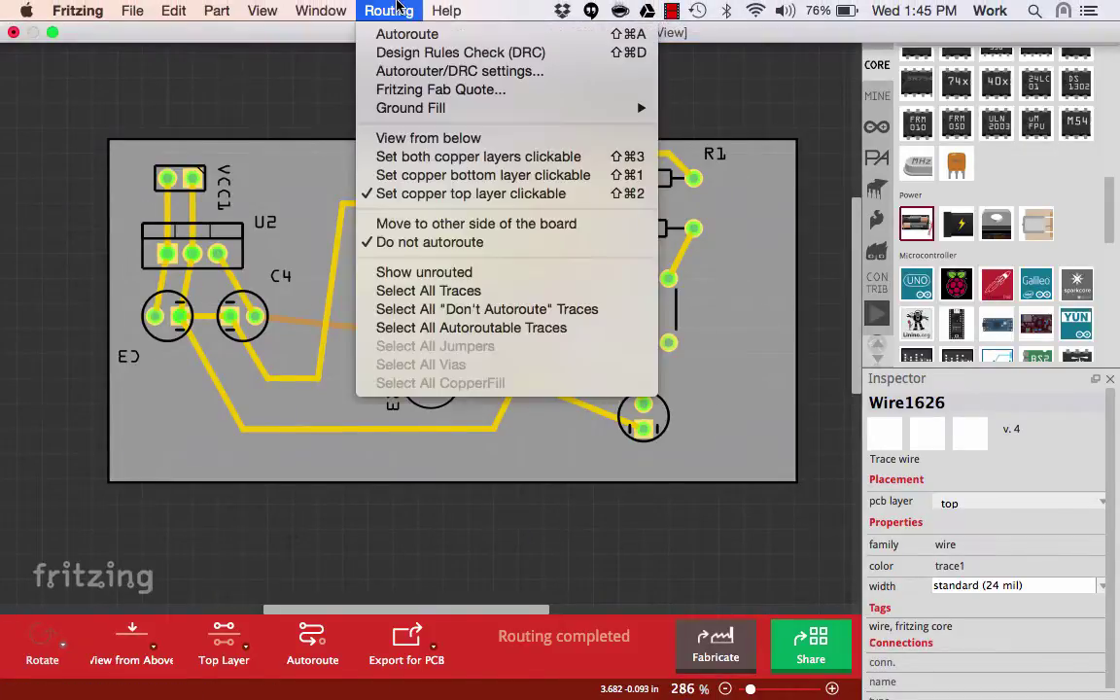
left_click(408, 52)
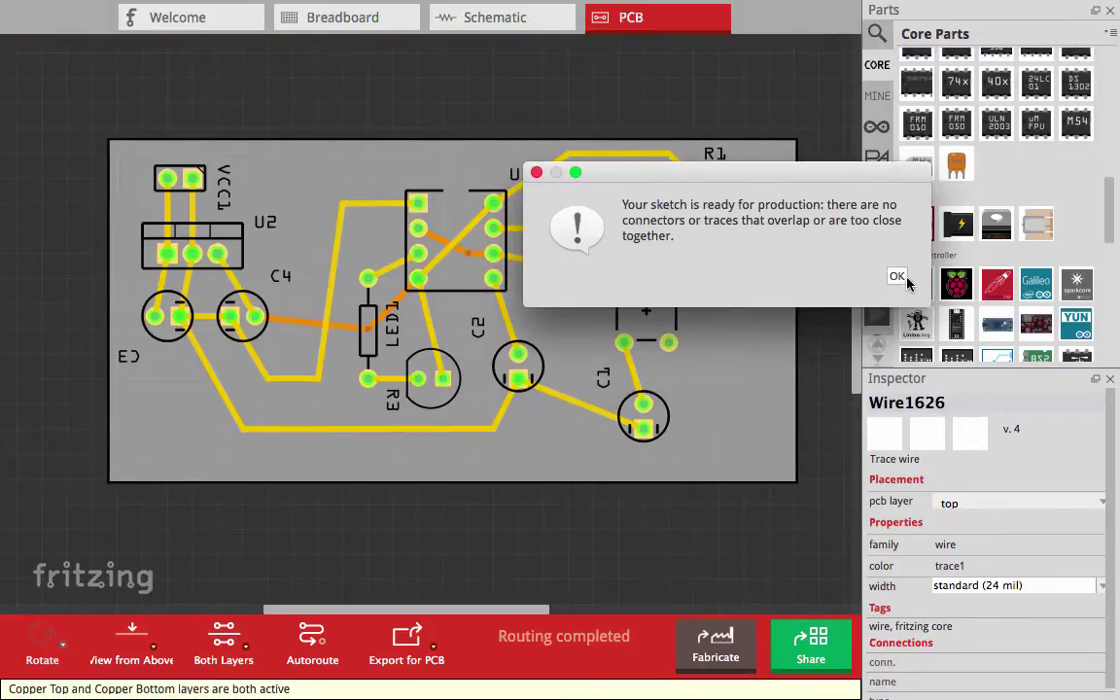
left_click(897, 278)
left_click(680, 535)
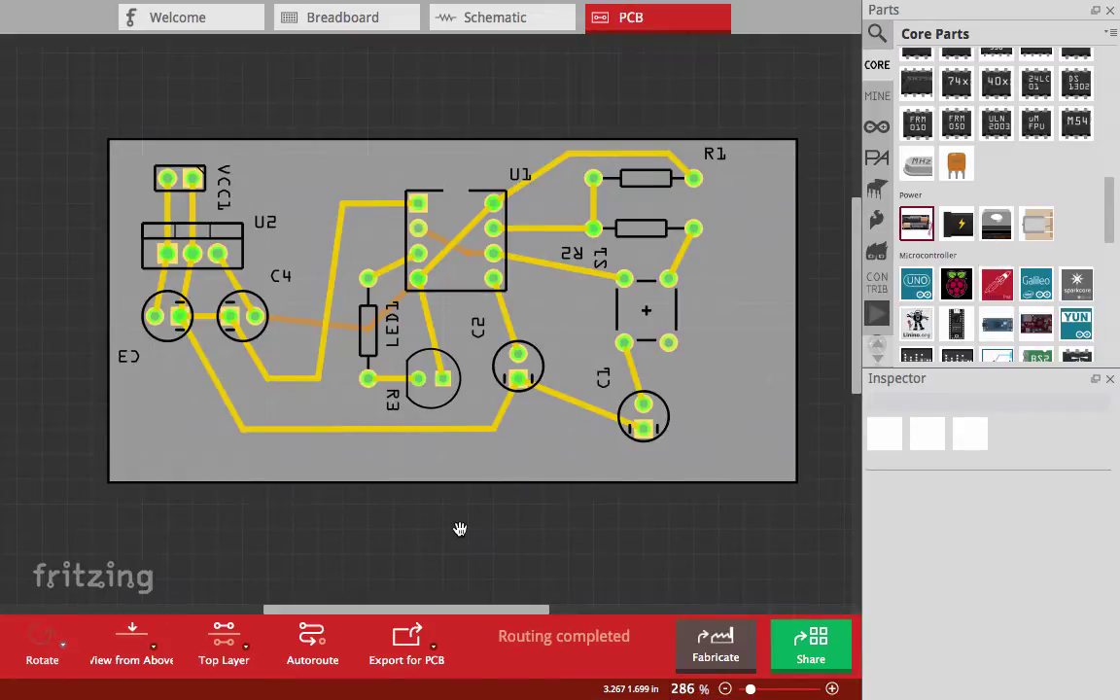
- Nudge the circuit board a few pixels upward, then deselect it
left_click(736, 369)
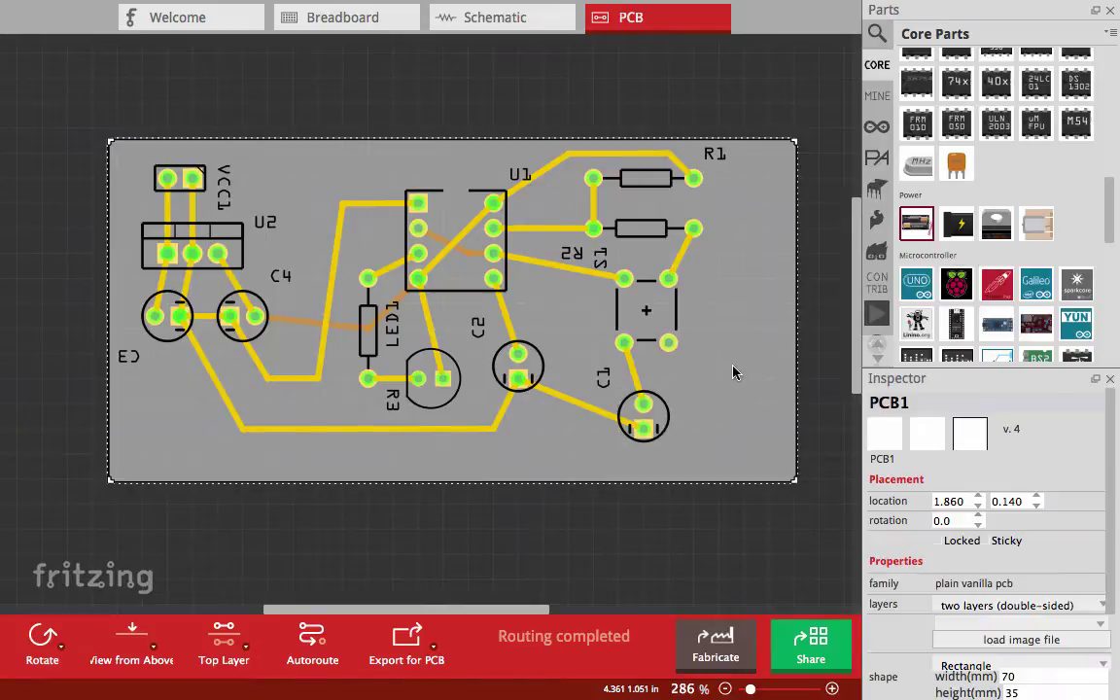
left_click_drag(735, 370, 736, 362)
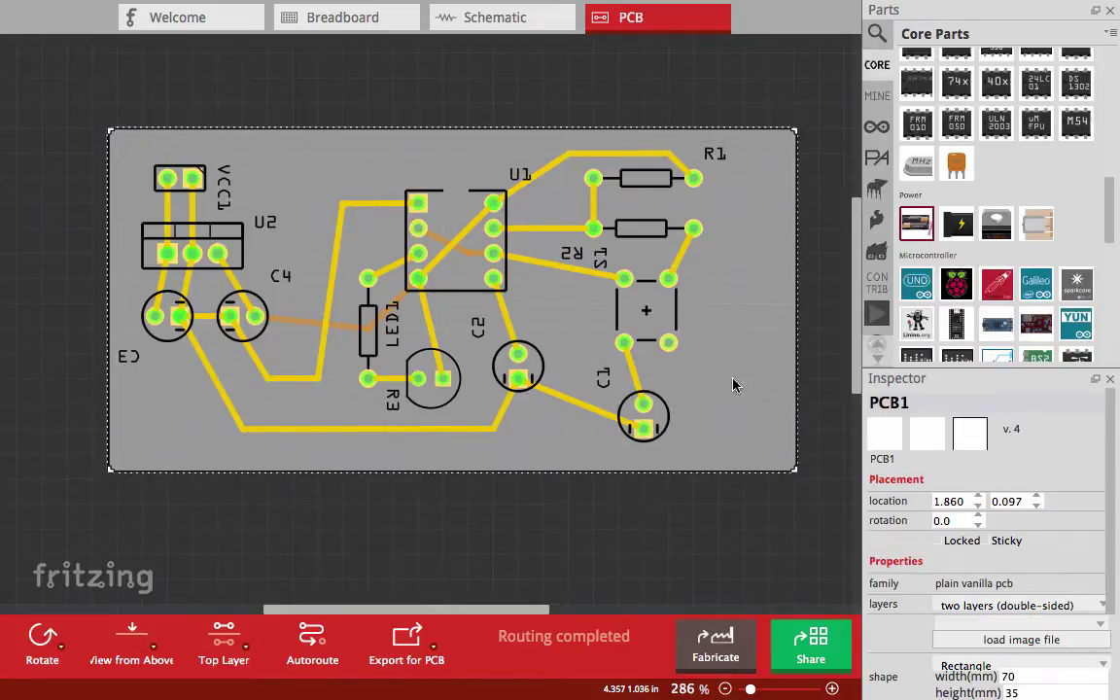
left_click(603, 516)
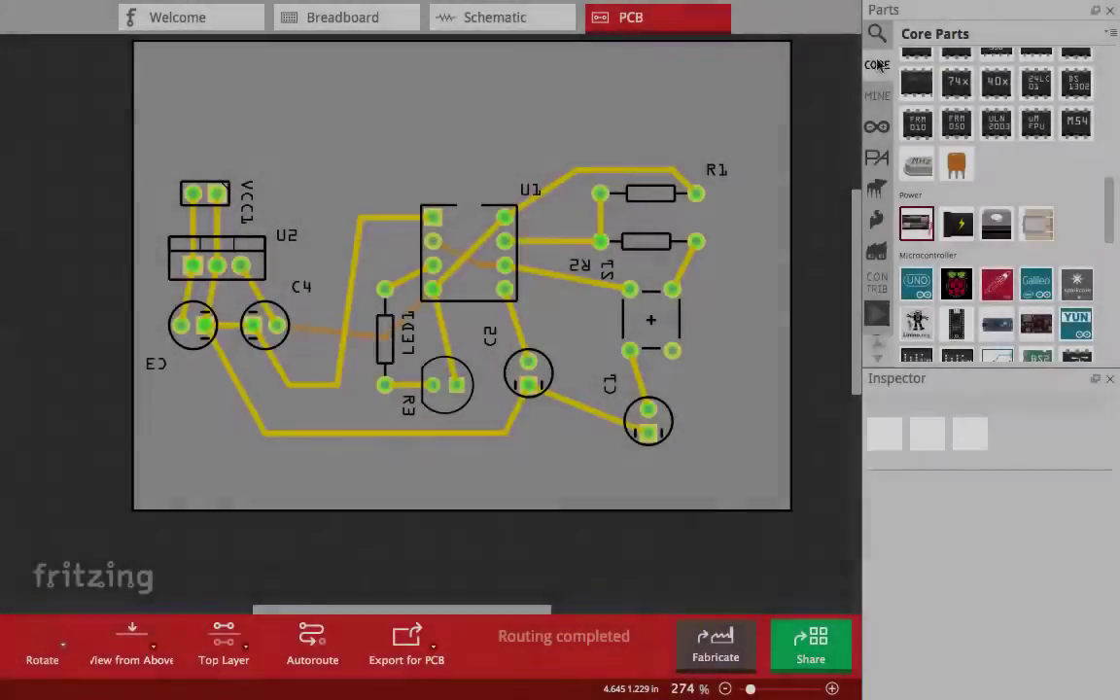
- Add a silkscreen logo text label near the board's top edge
scroll(1021, 229, "down", 10)
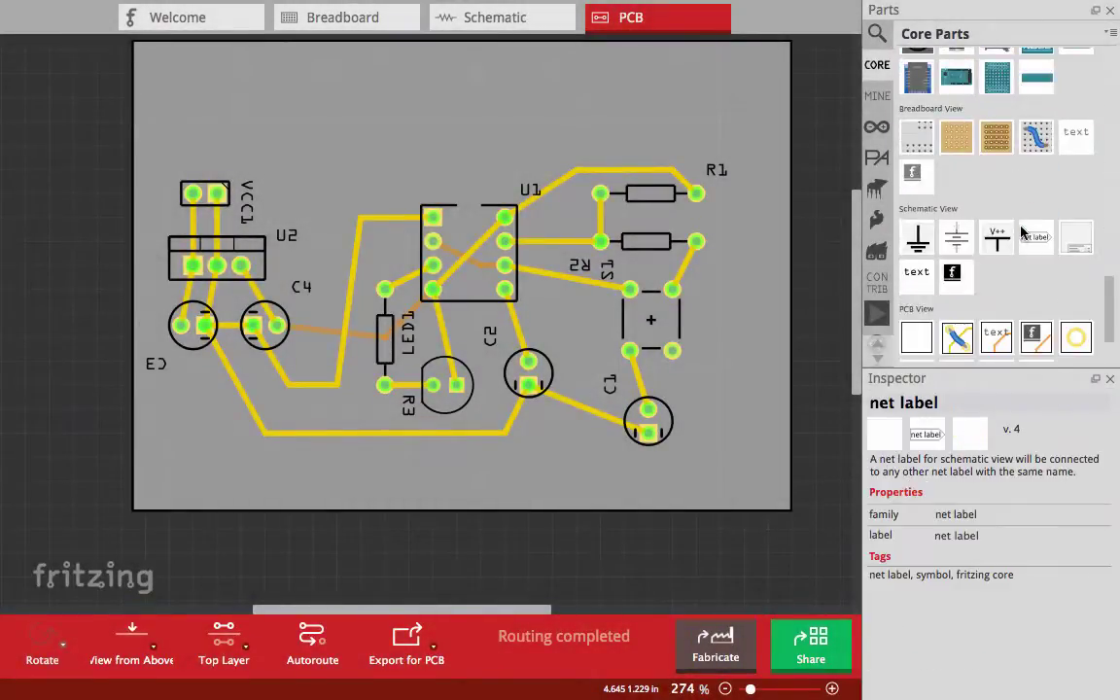
scroll(1021, 230, "down", 3)
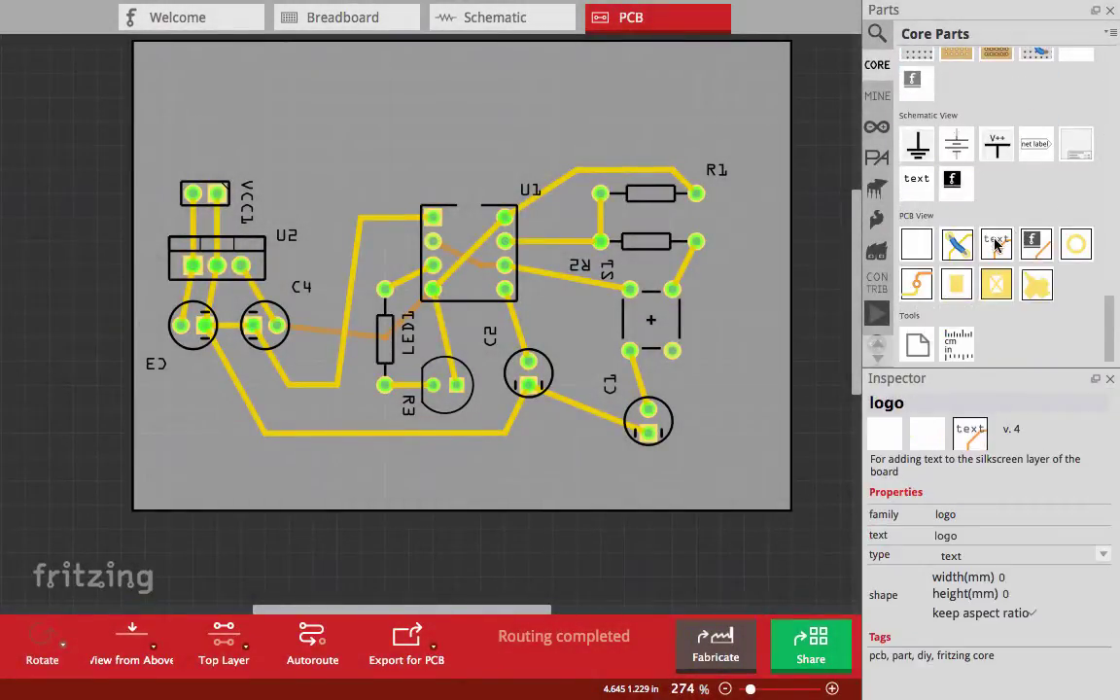
left_click_drag(995, 244, 600, 102)
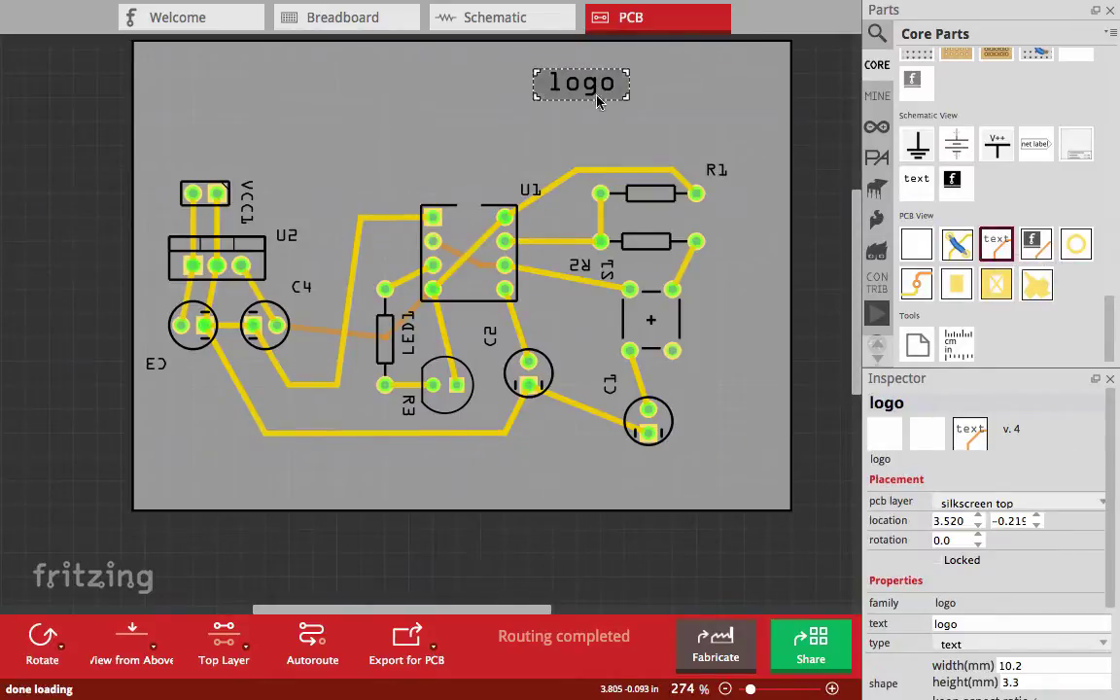
- Change the label text to 'My Circuit' and nudge it slightly down-left
double_click(930, 406)
type("My Circuit")
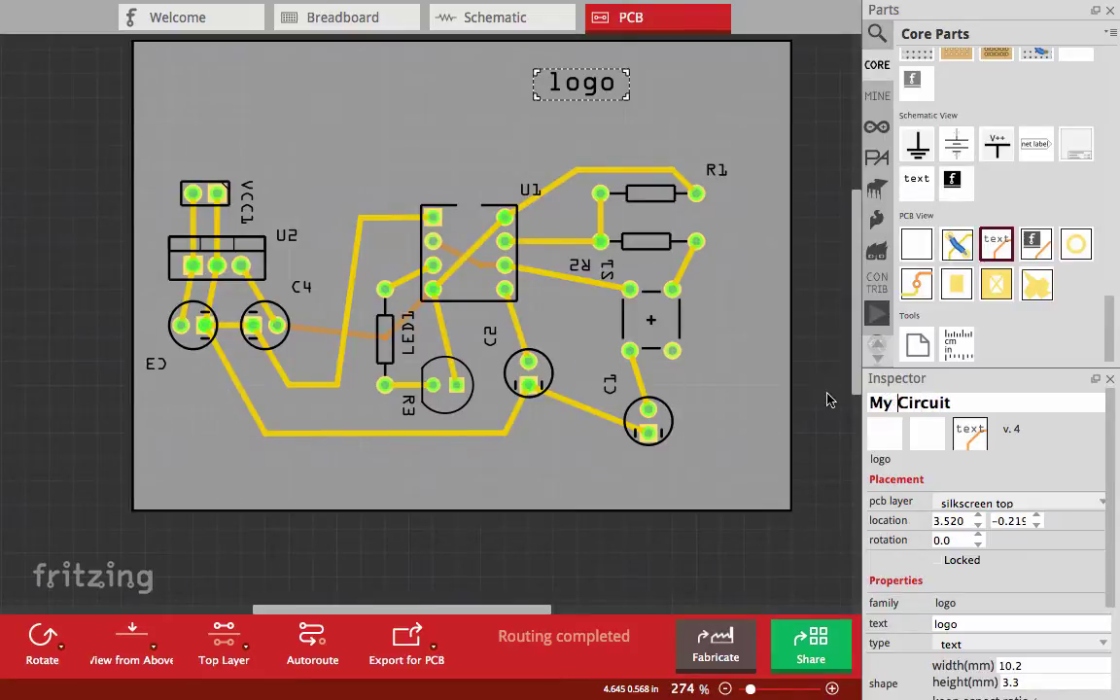
key("Return")
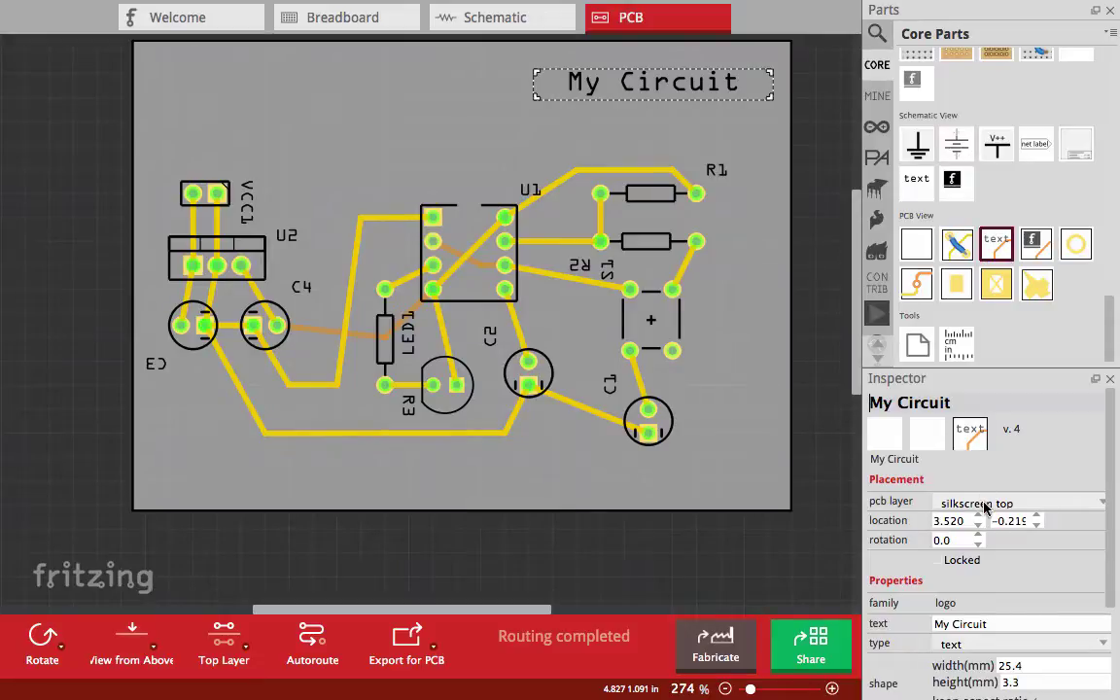
left_click_drag(608, 78, 596, 88)
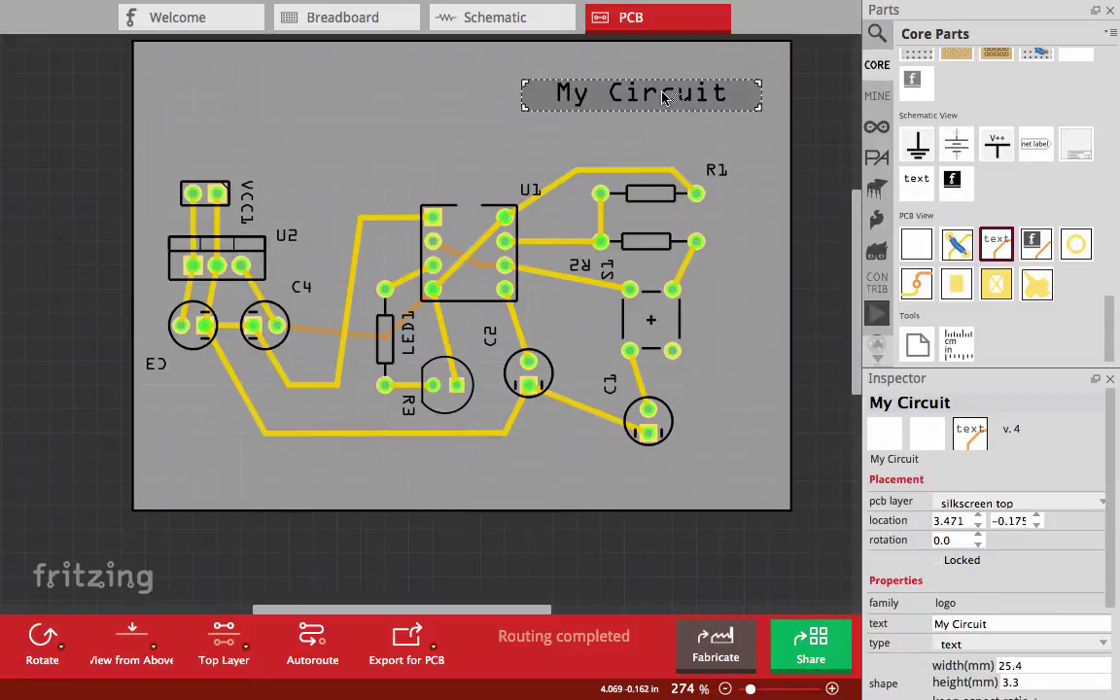
left_click(812, 109)
left_click(718, 93)
- Set the My Circuit label's pcb layer to copper top in the Inspector
left_click(815, 100)
left_click(667, 99)
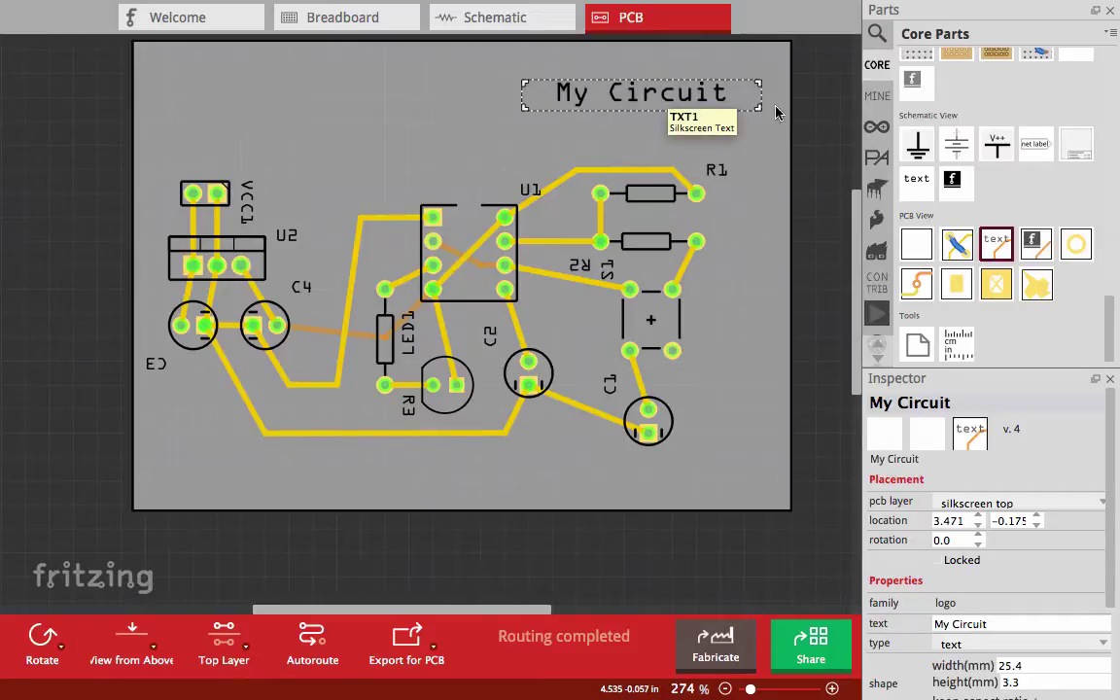
left_click(1063, 506)
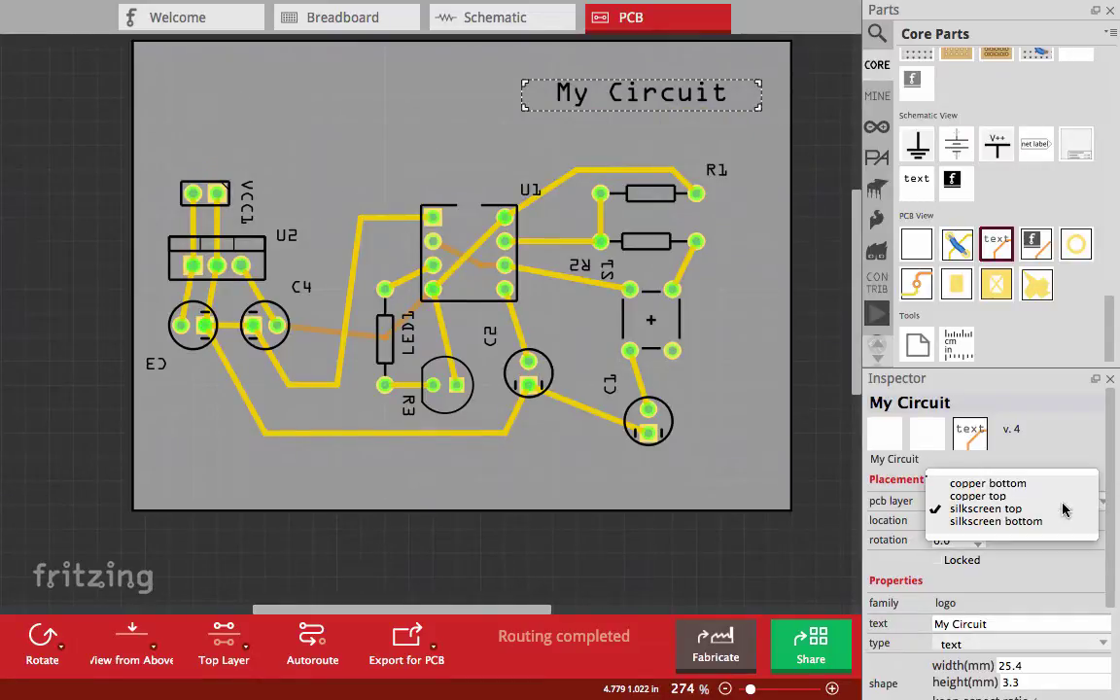
left_click(980, 496)
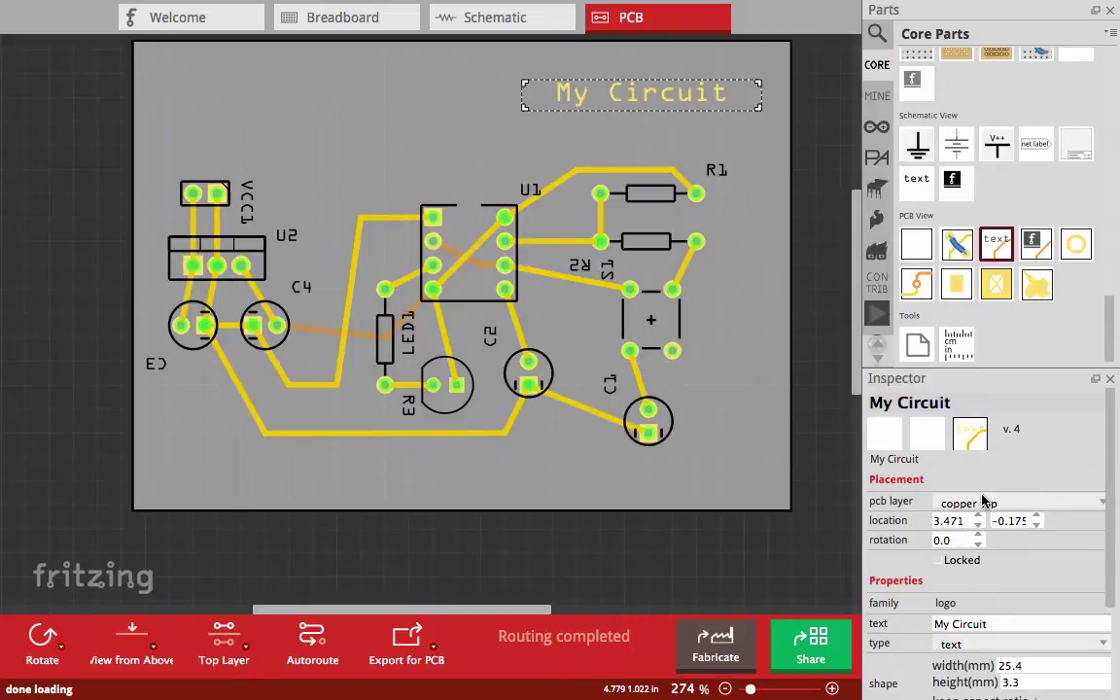
left_click(807, 107)
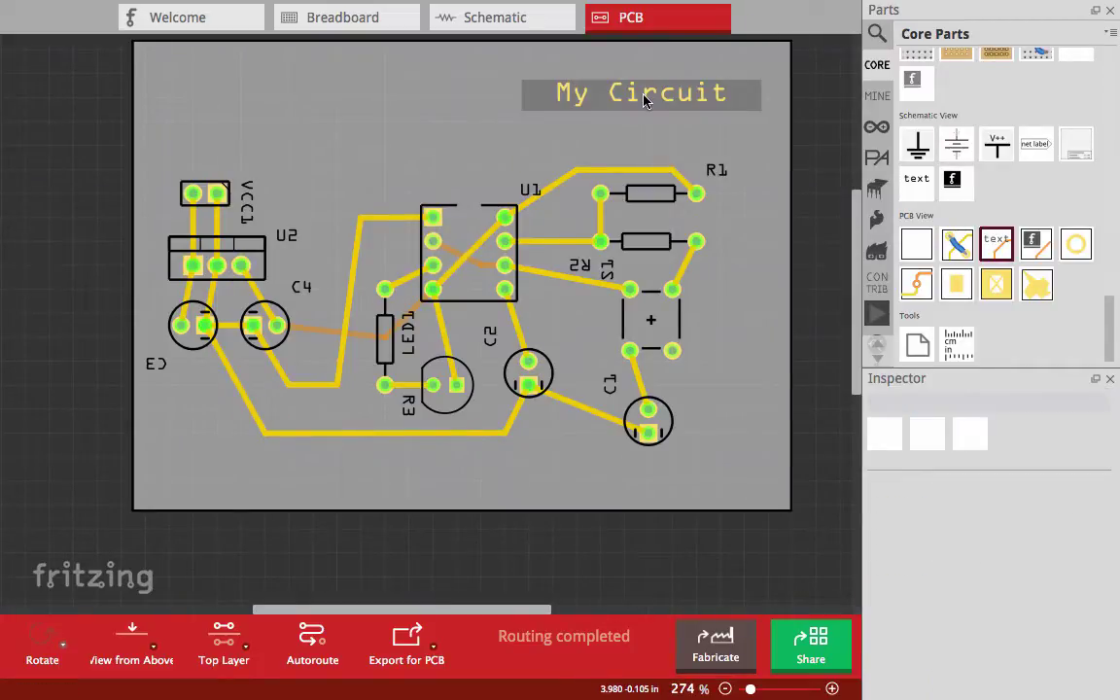
left_click(642, 97)
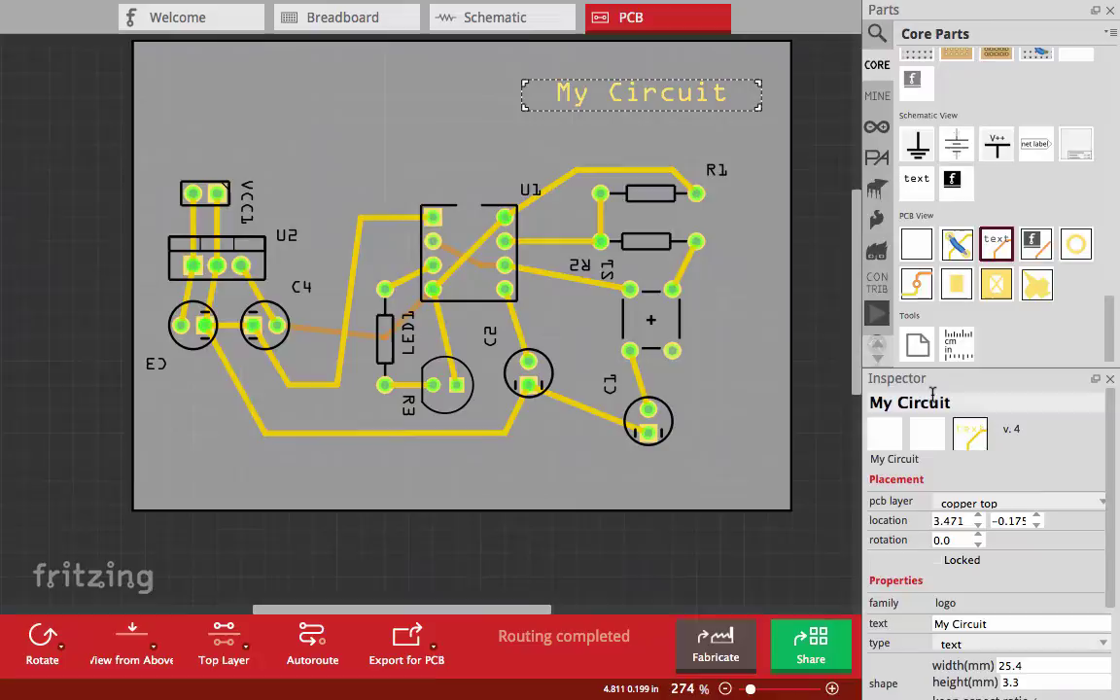
left_click(640, 115)
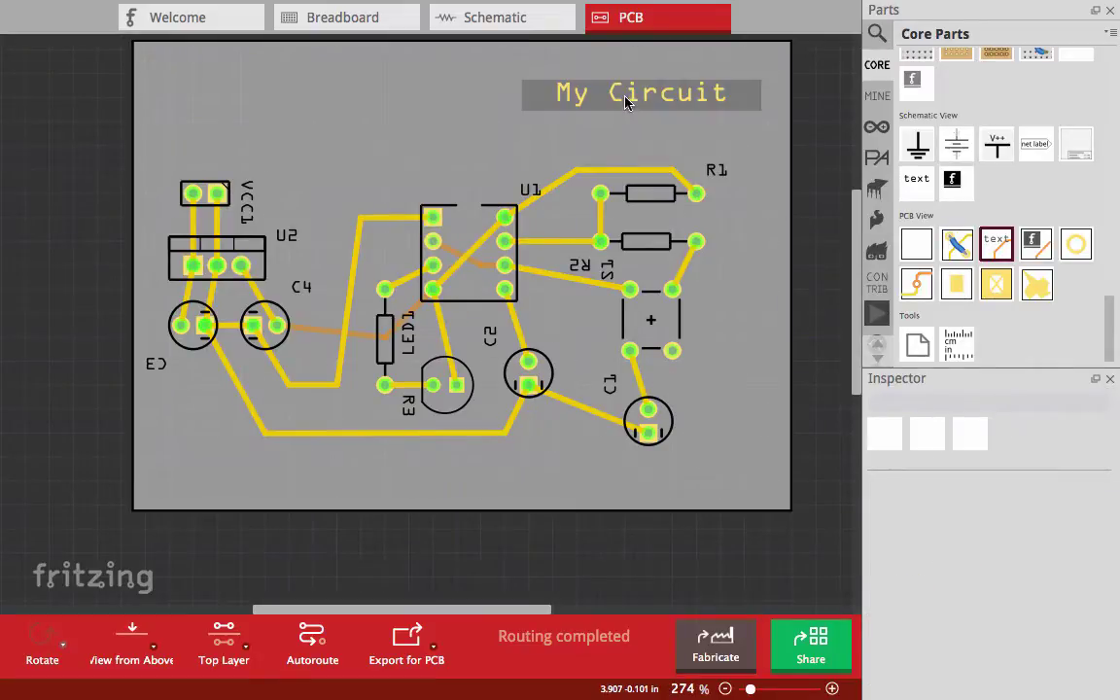
mouse_move(1004, 305)
mouse_move(1035, 250)
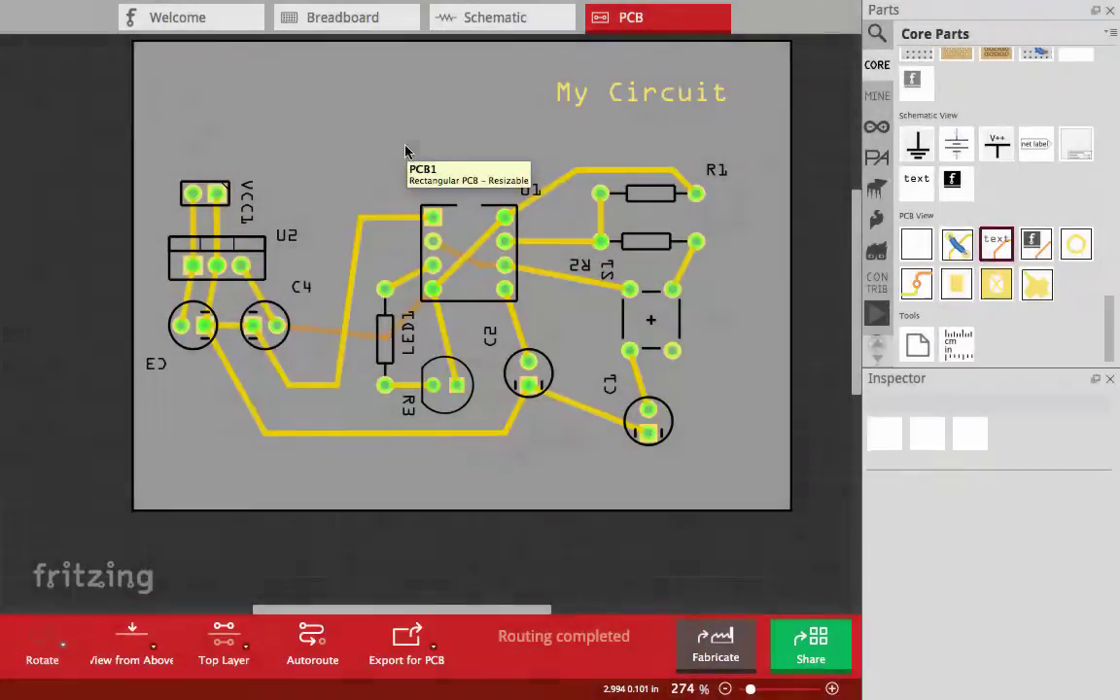
- Copper-fill the top layer and make both copper layers active
mouse_move(469, 6)
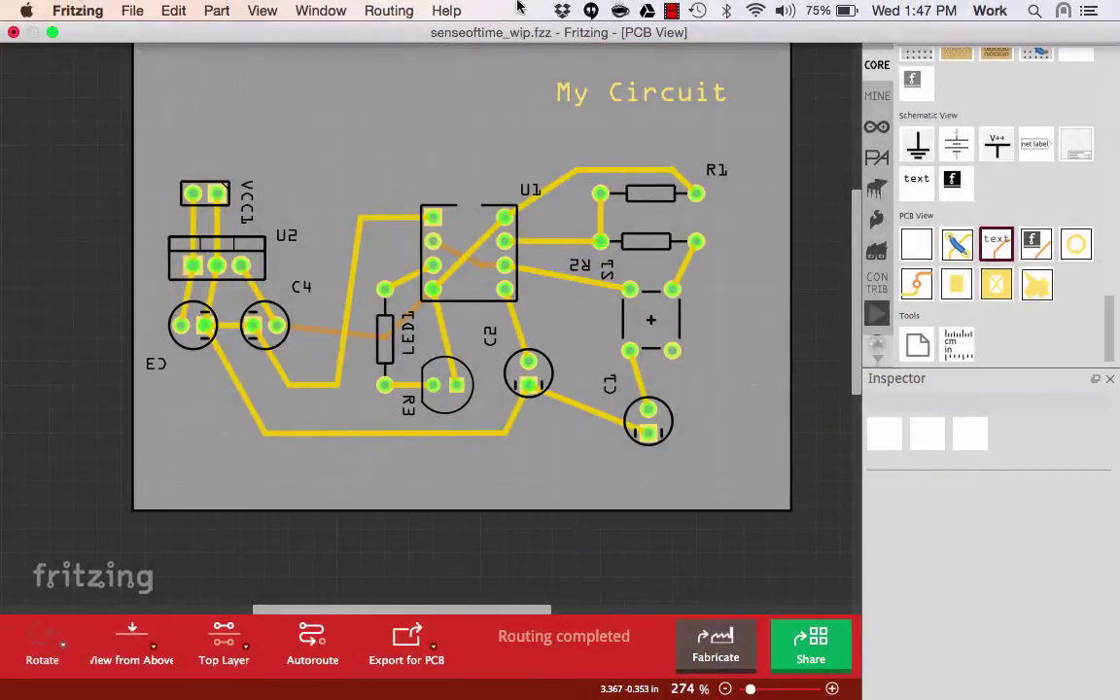
left_click(392, 11)
mouse_move(435, 112)
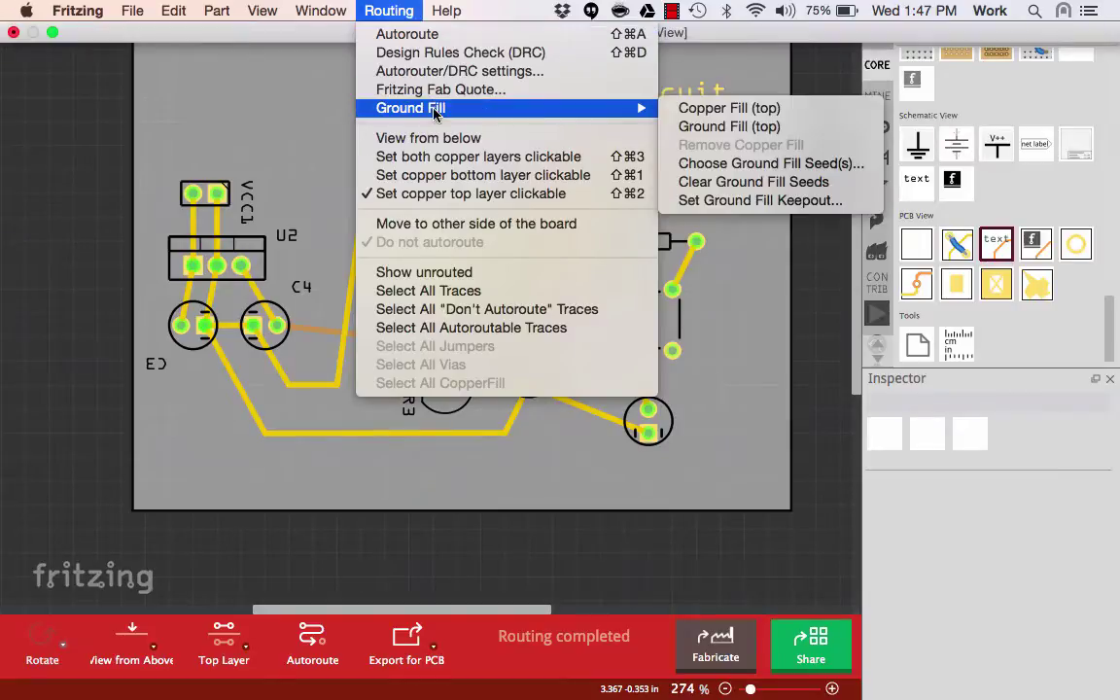
left_click(705, 109)
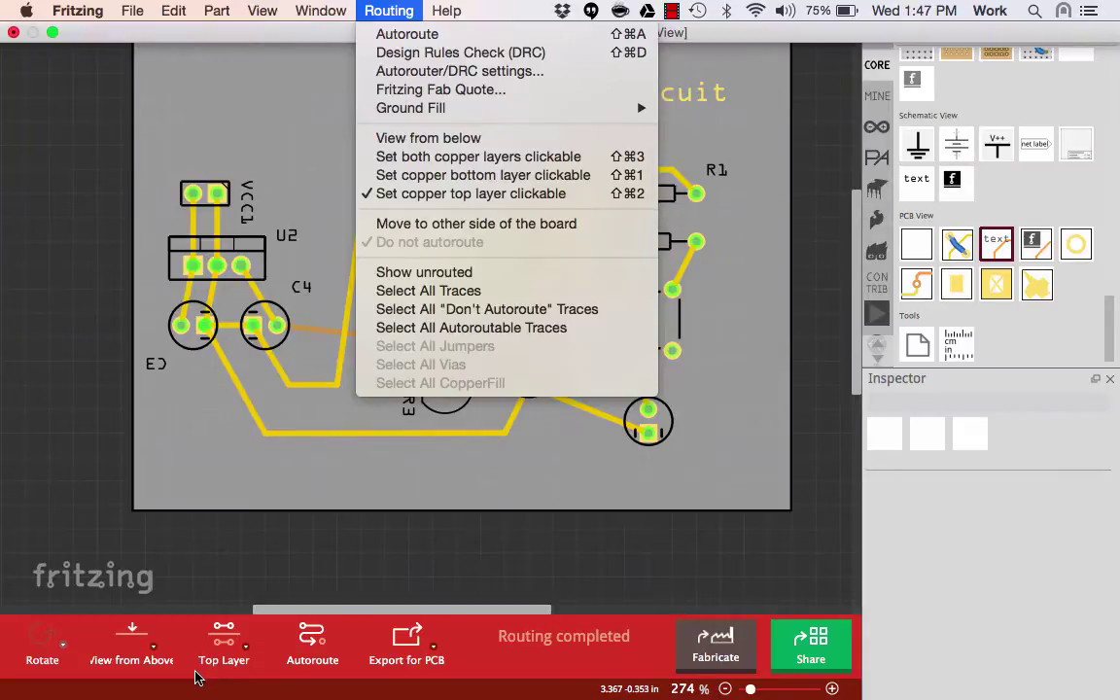
left_click(220, 646)
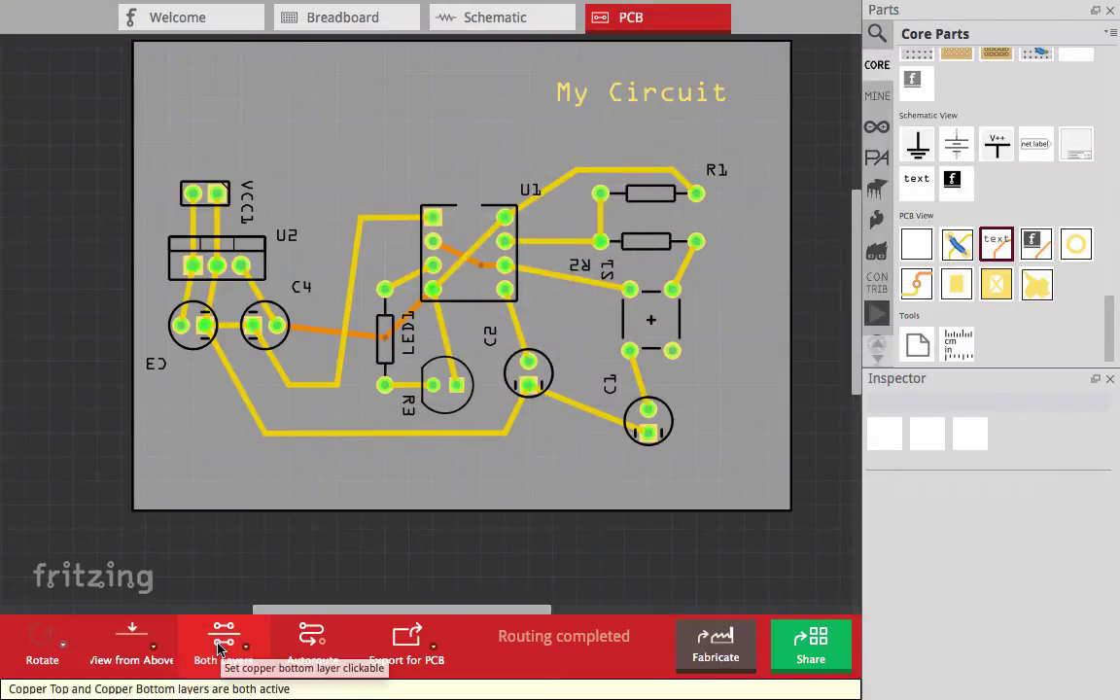
- Apply Copper Fill to both top and bottom layers
left_click(397, 11)
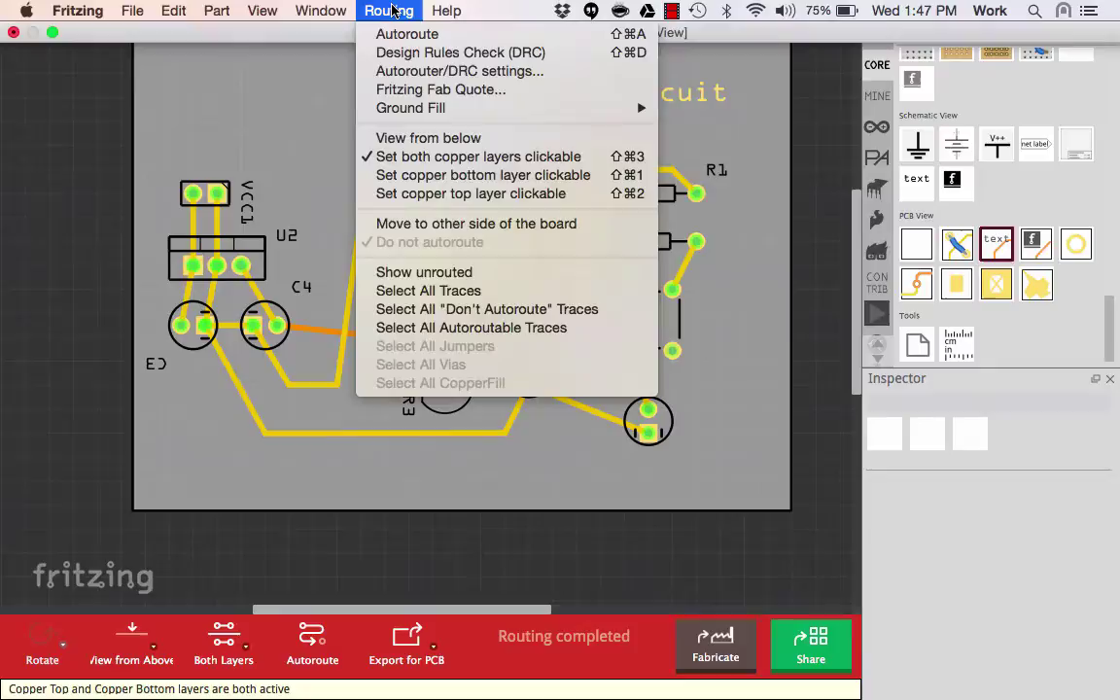
mouse_move(491, 107)
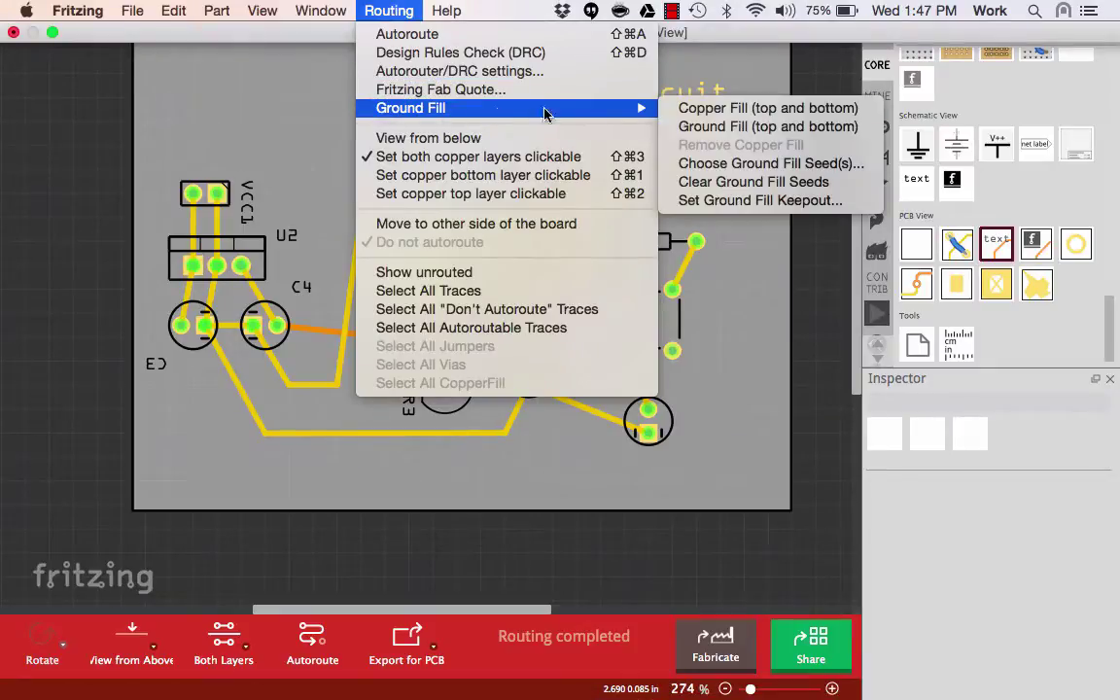
left_click(741, 116)
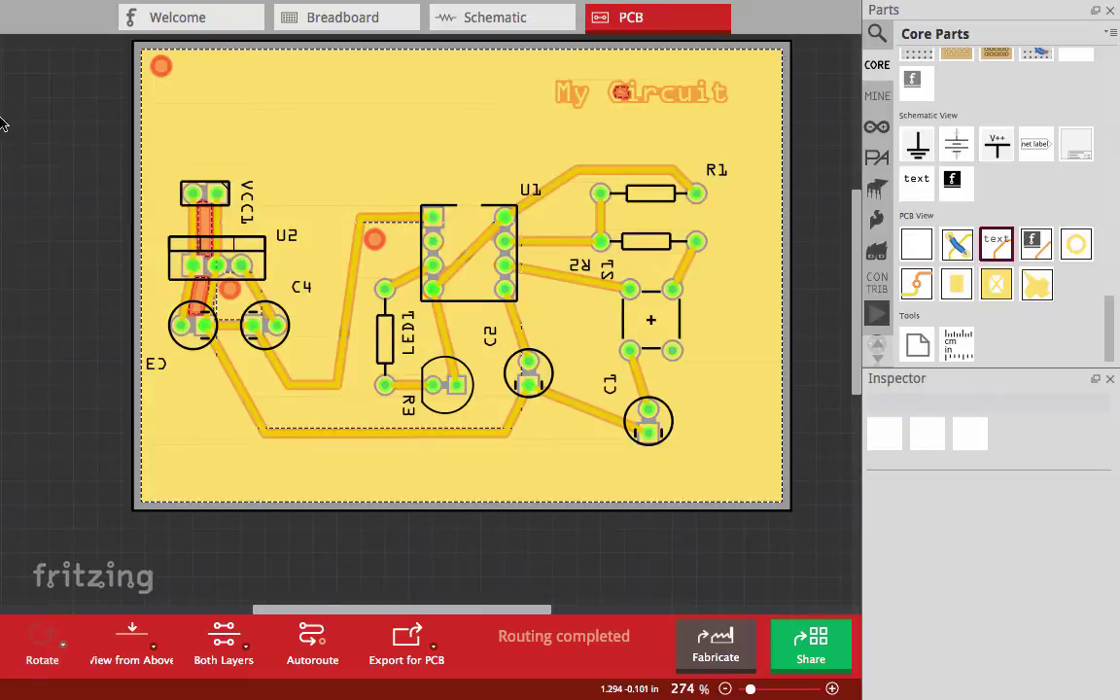
left_click(78, 157)
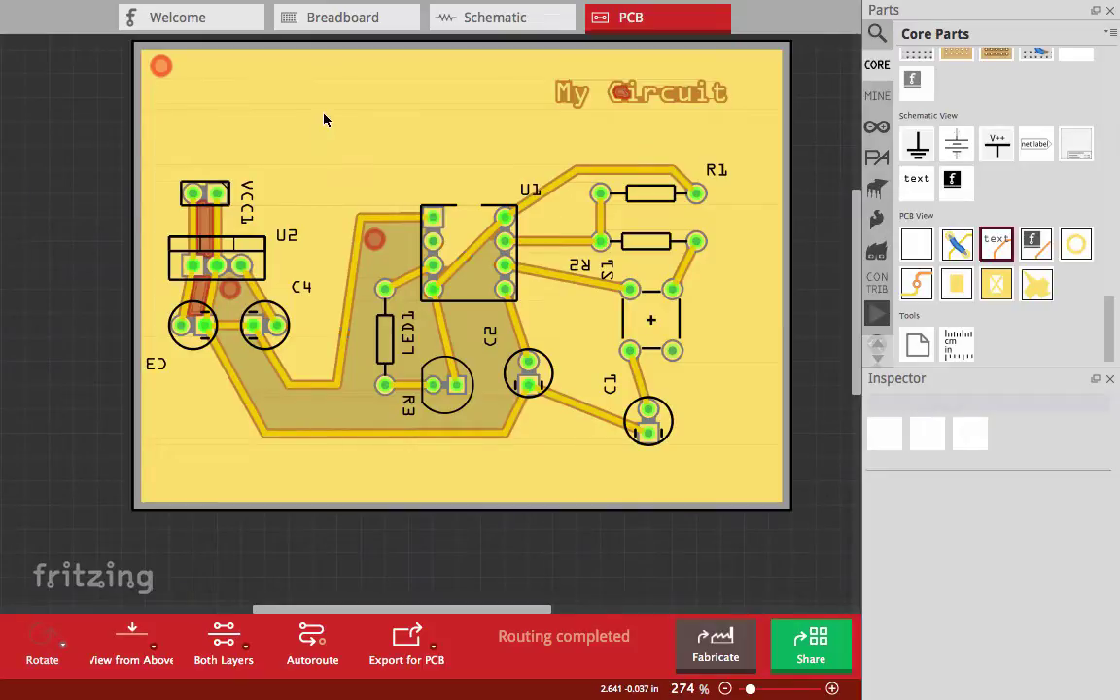
- Inspect the fill from the bottom copper layer, then return to the top layer
scroll(352, 327, "up", 5)
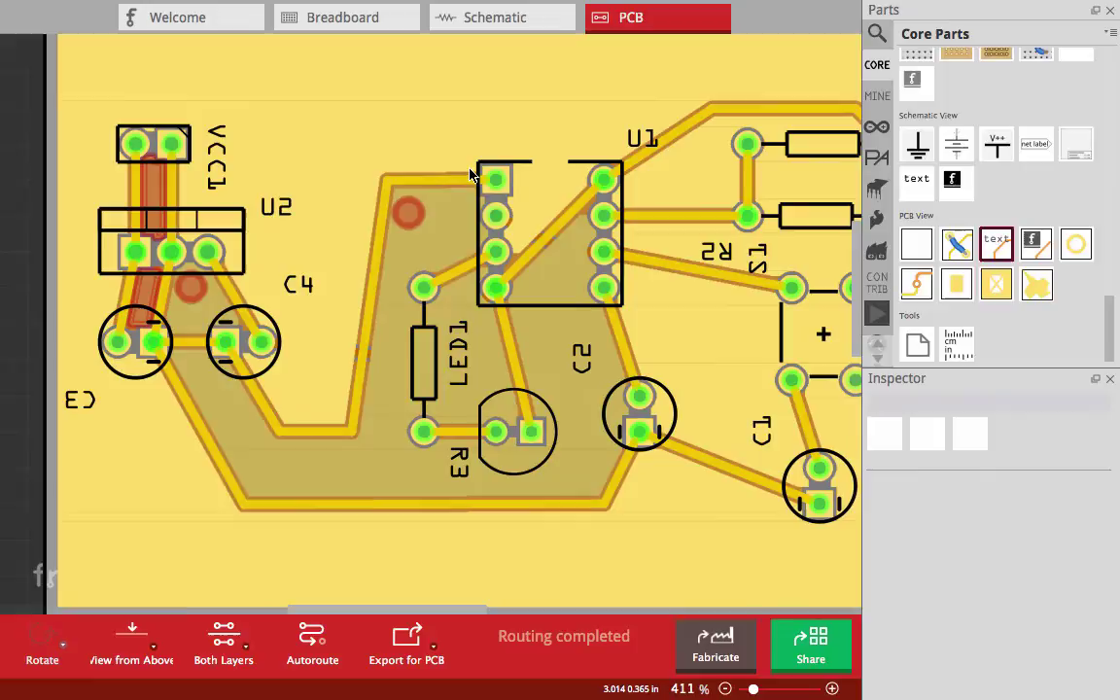
scroll(337, 226, "down", 4)
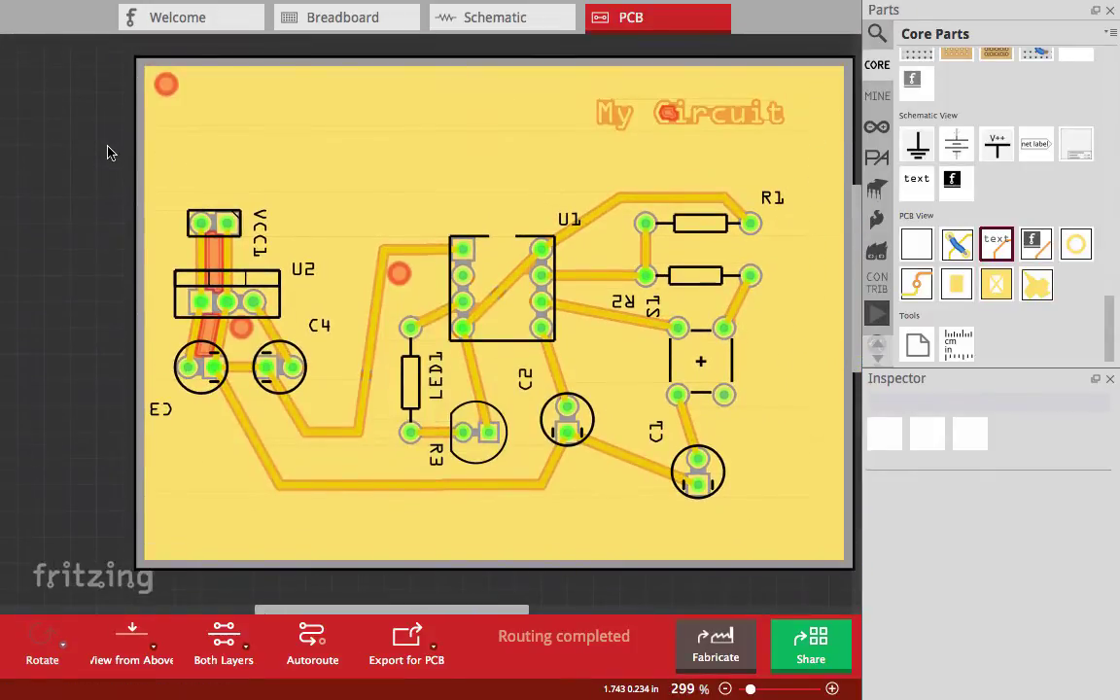
scroll(290, 178, "down", 1)
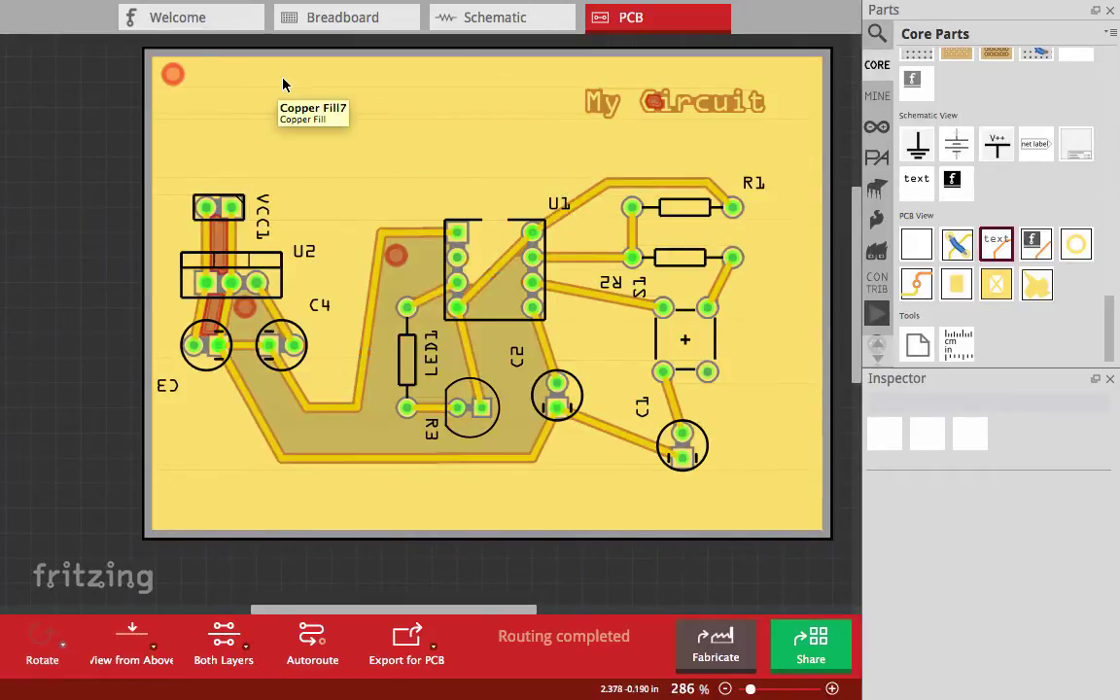
left_click(216, 642)
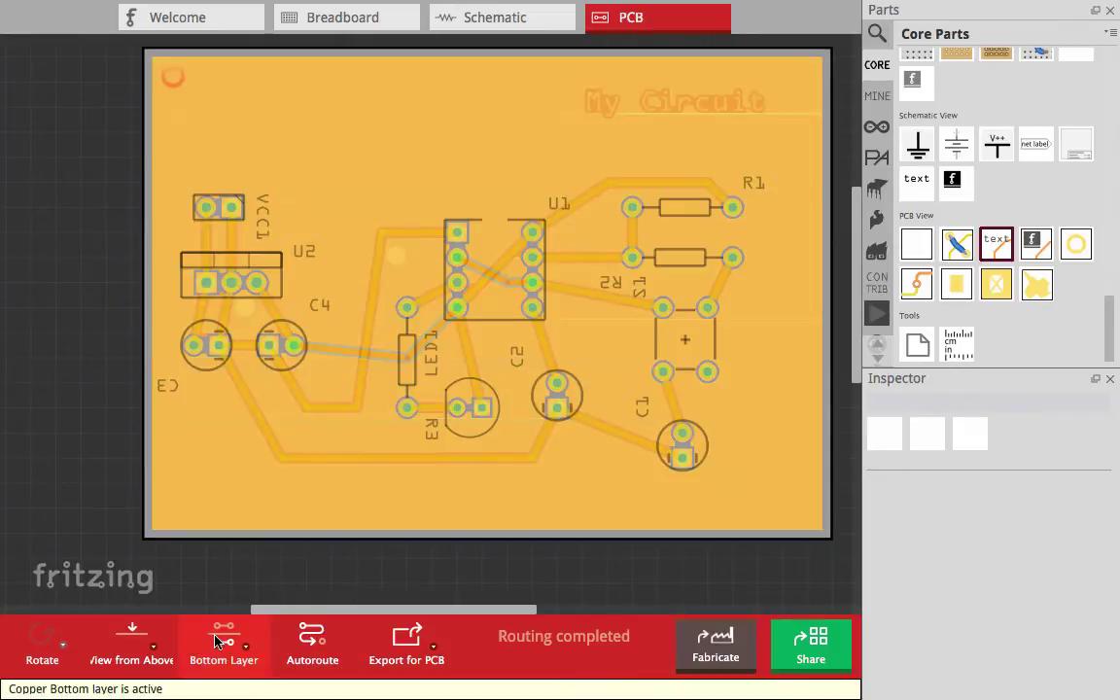
left_click(217, 641)
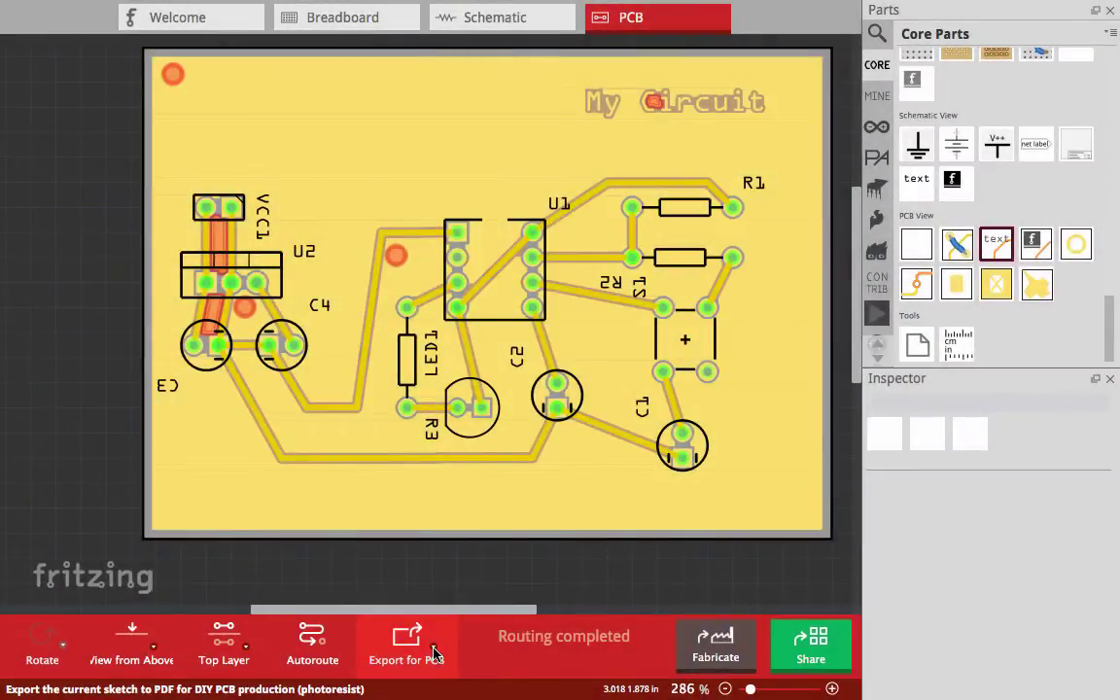
- Export the board as Etchable (PDF) files into Documents/sketch
left_click(434, 652)
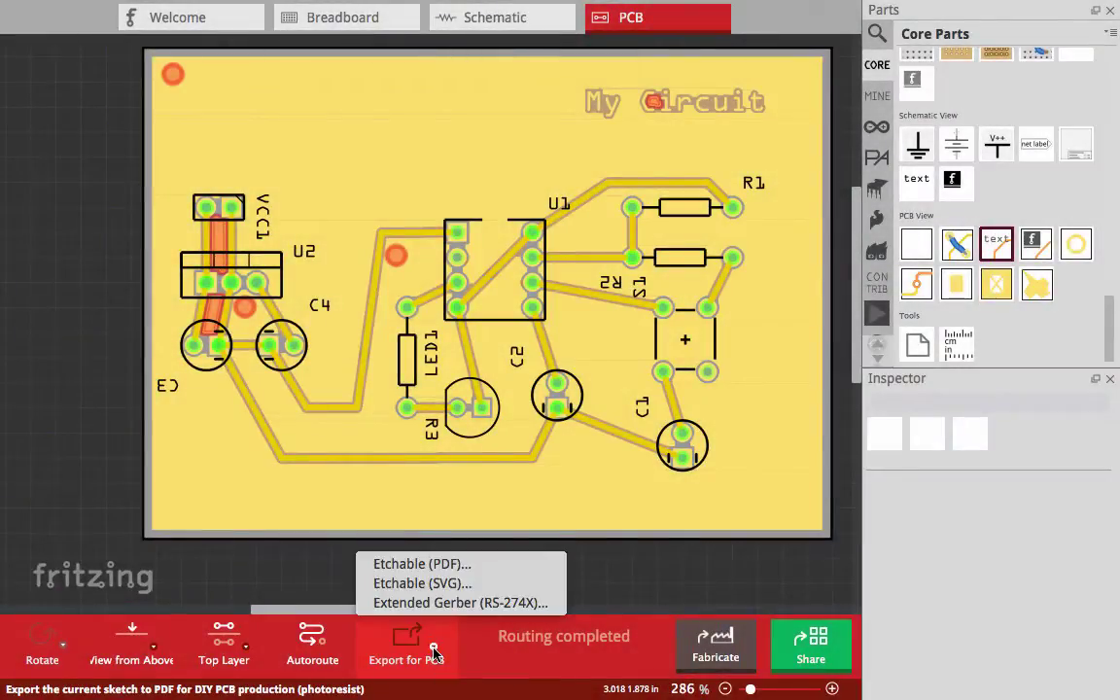
left_click(447, 565)
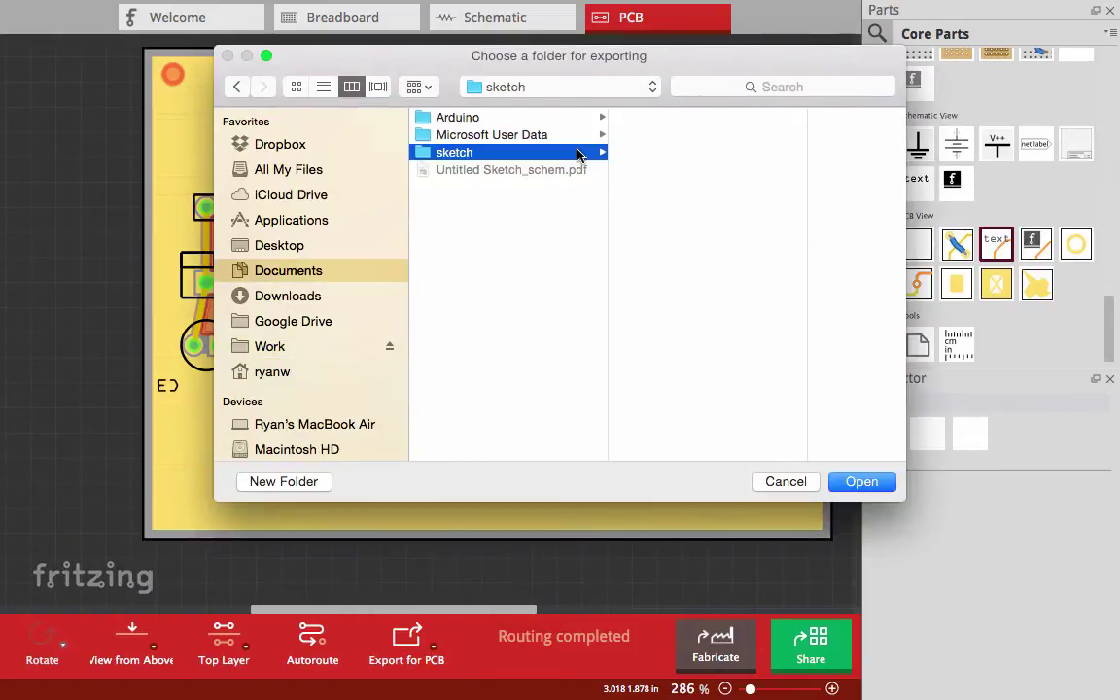
left_click(862, 483)
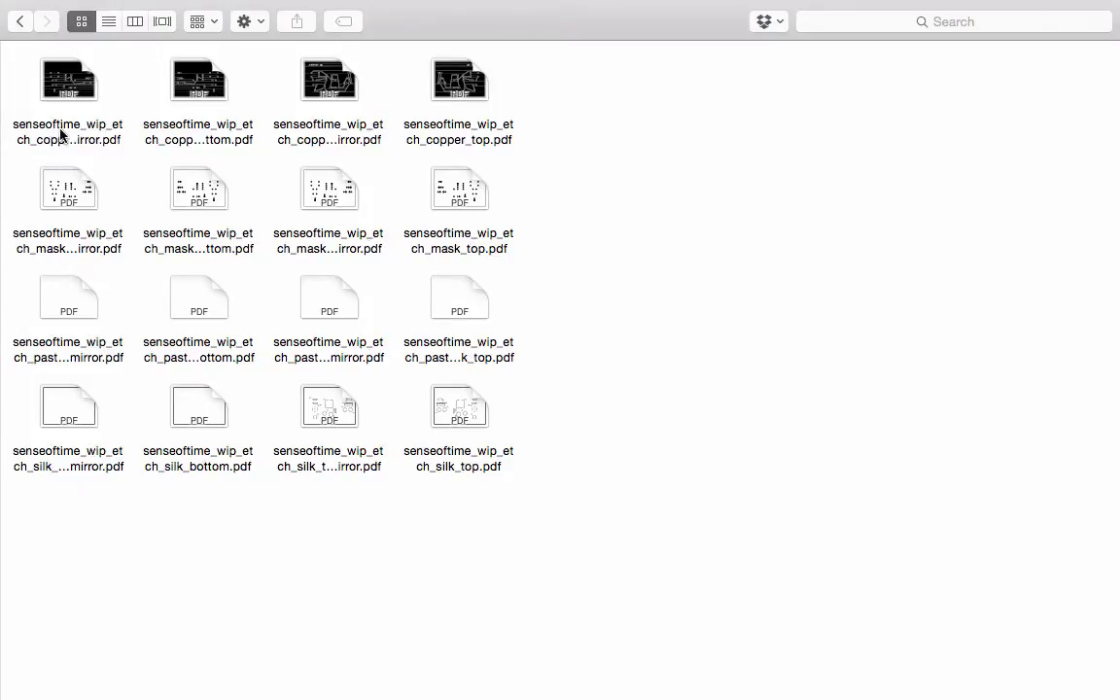
- Select senseoftime_wip_etch_copper_top.pdf among the exported PDFs and Quick Look it
left_click(78, 127)
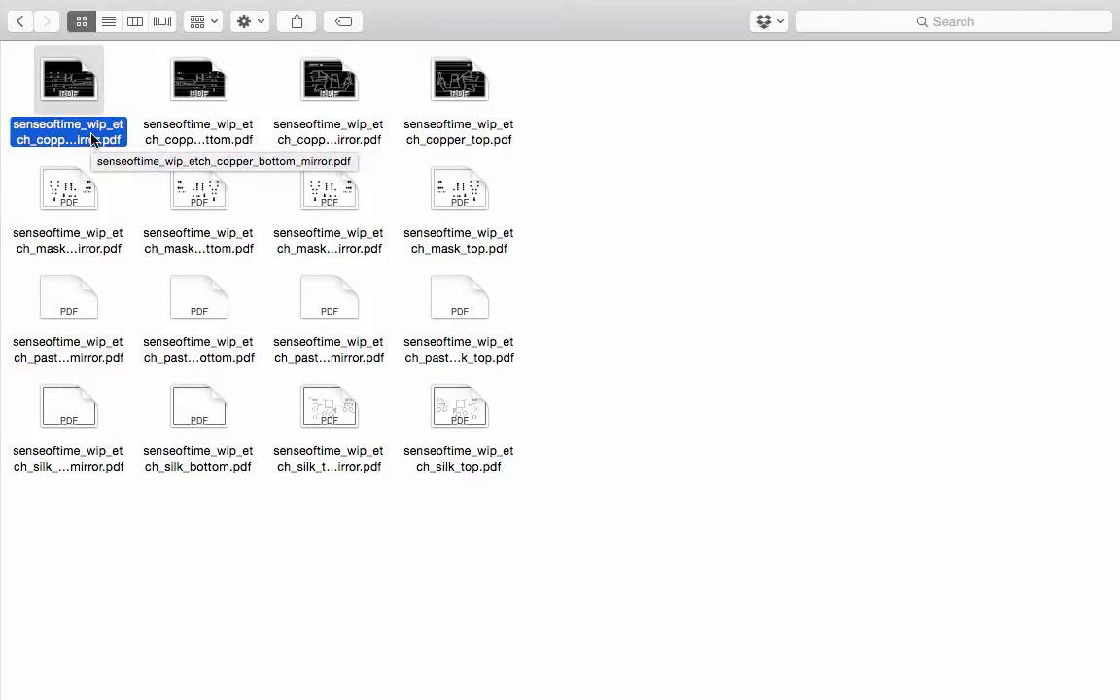
left_click(199, 136)
left_click(323, 137)
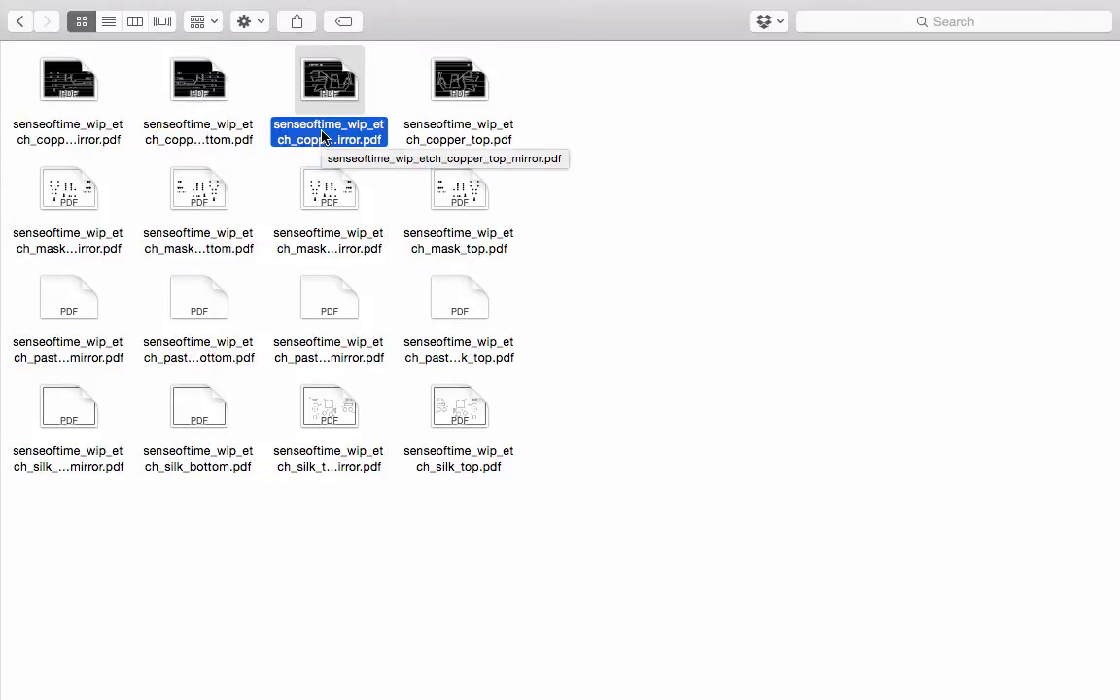
left_click(418, 126)
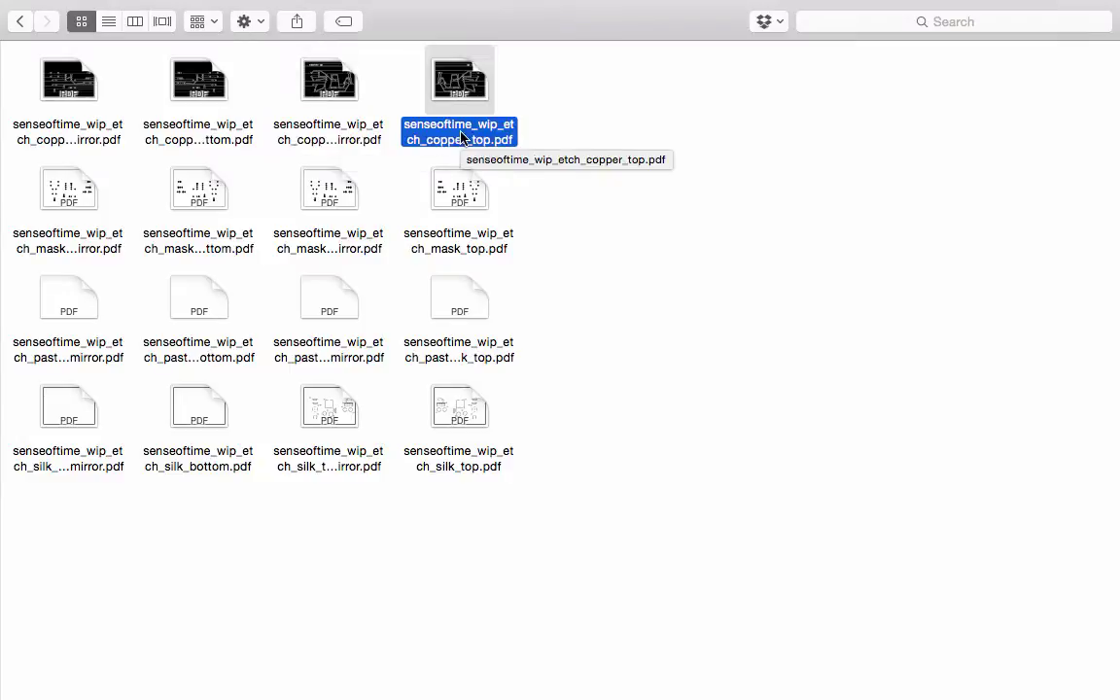
key("space")
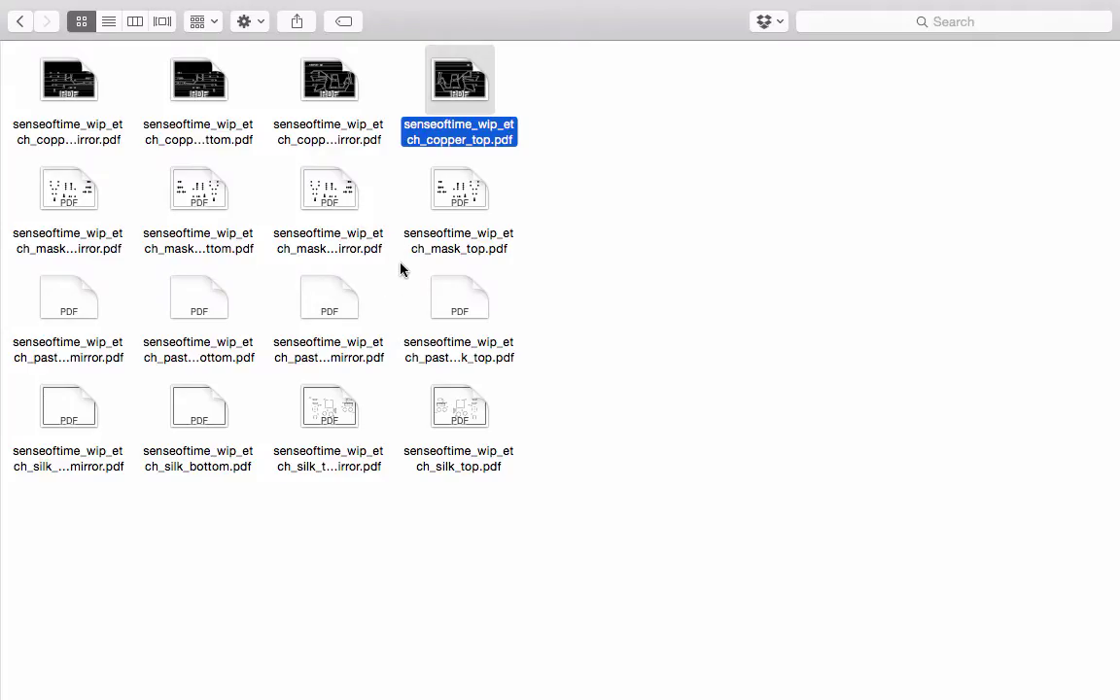
- Quick Look the copper bottom etch PDF full screen
left_click(204, 86)
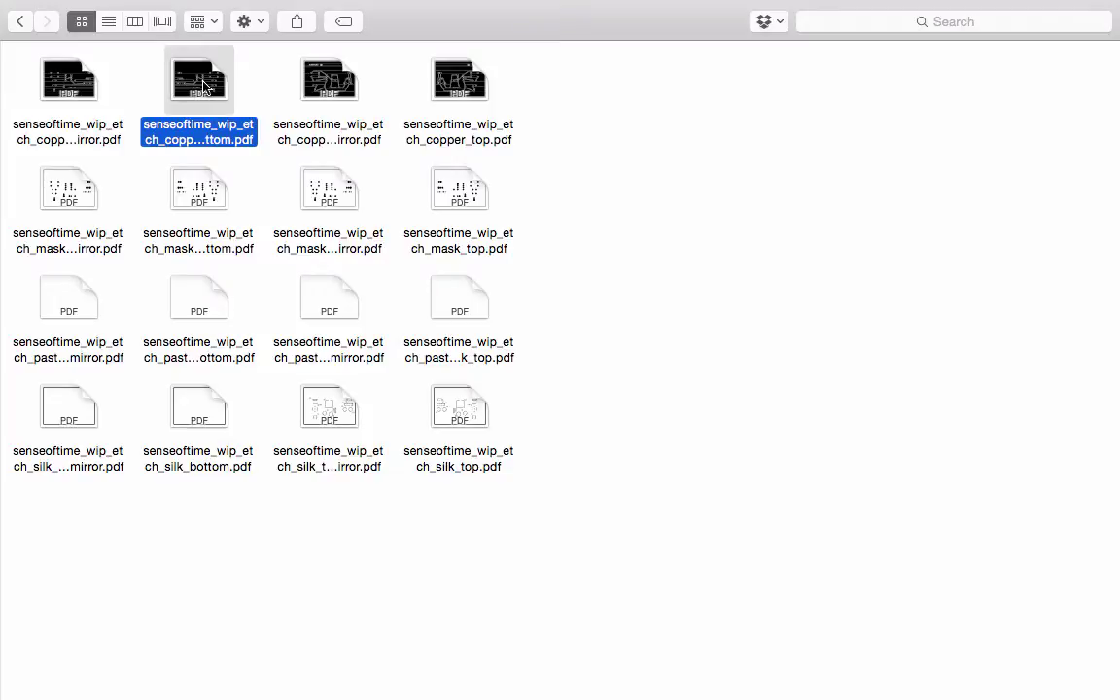
key("space")
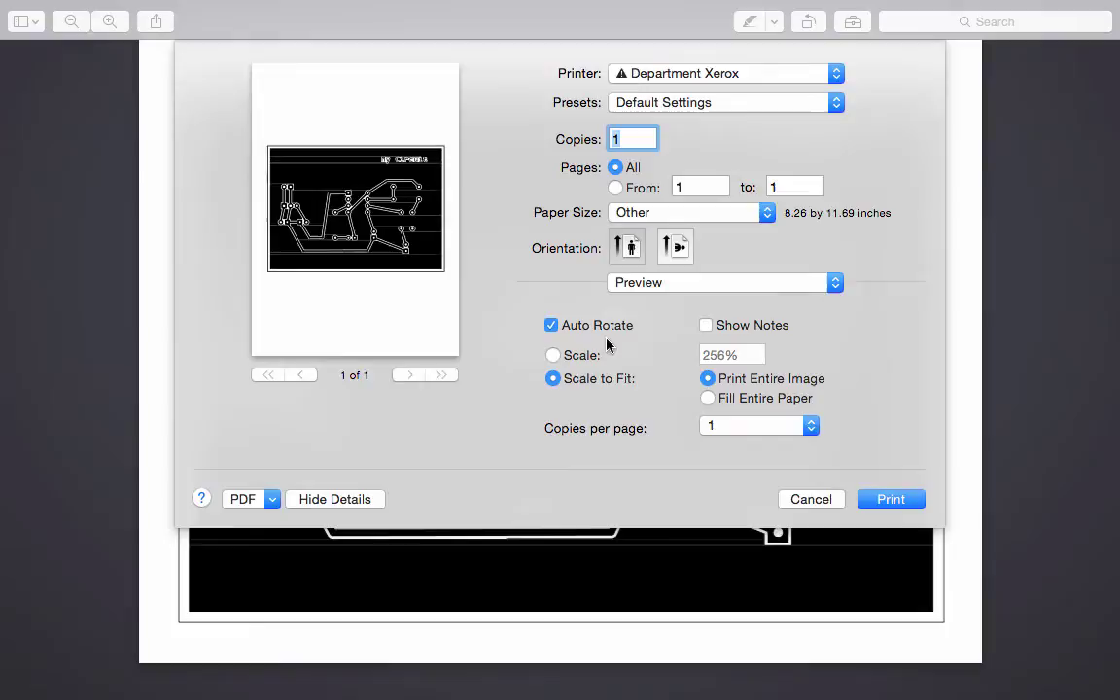
- Switch the etch printout from fit-to-page (256%) to a fixed 100% scale
left_click(584, 356)
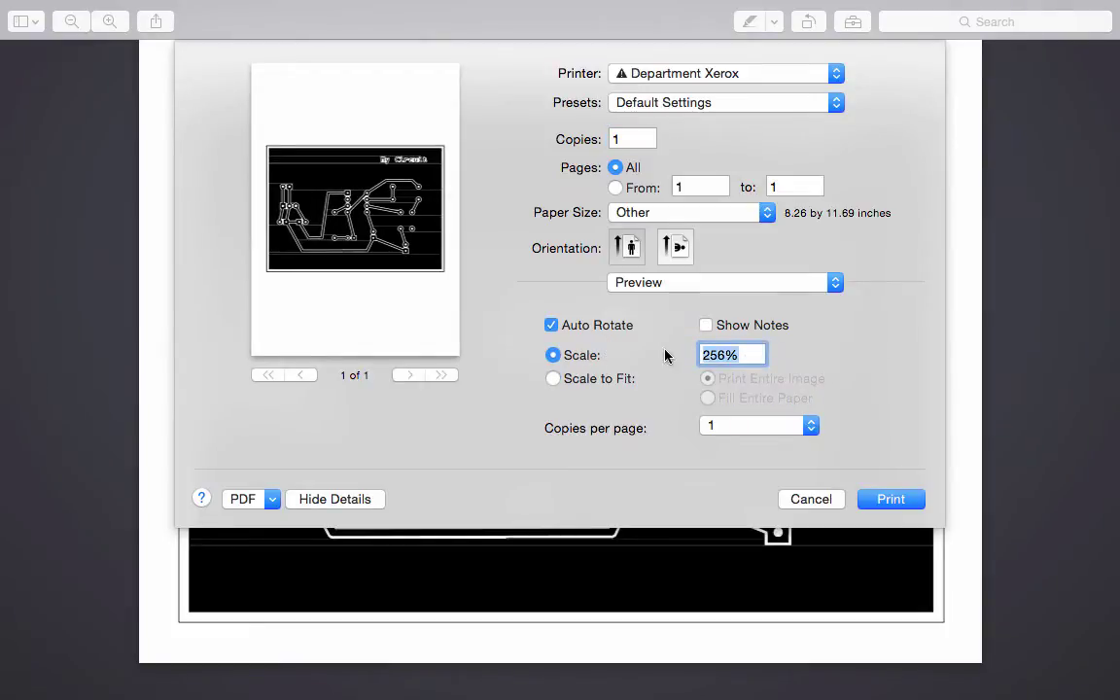
type("100")
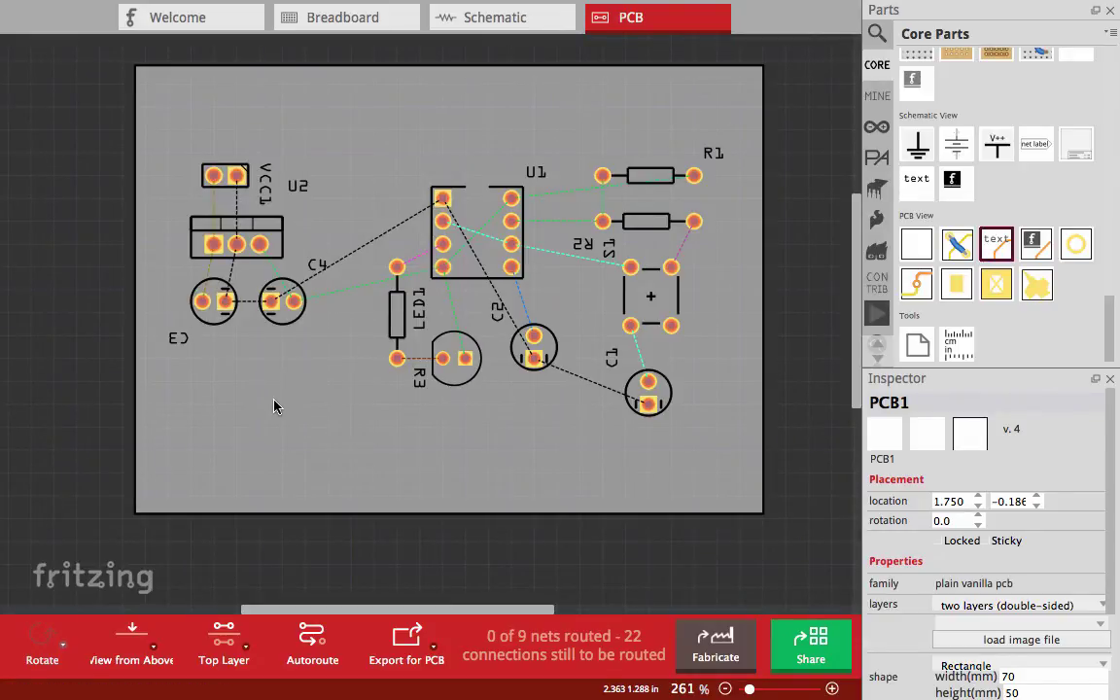
- Drag switch S1's silkscreen label to the switch's left side, then deselect it
left_click(642, 291)
left_click_drag(615, 252, 616, 300)
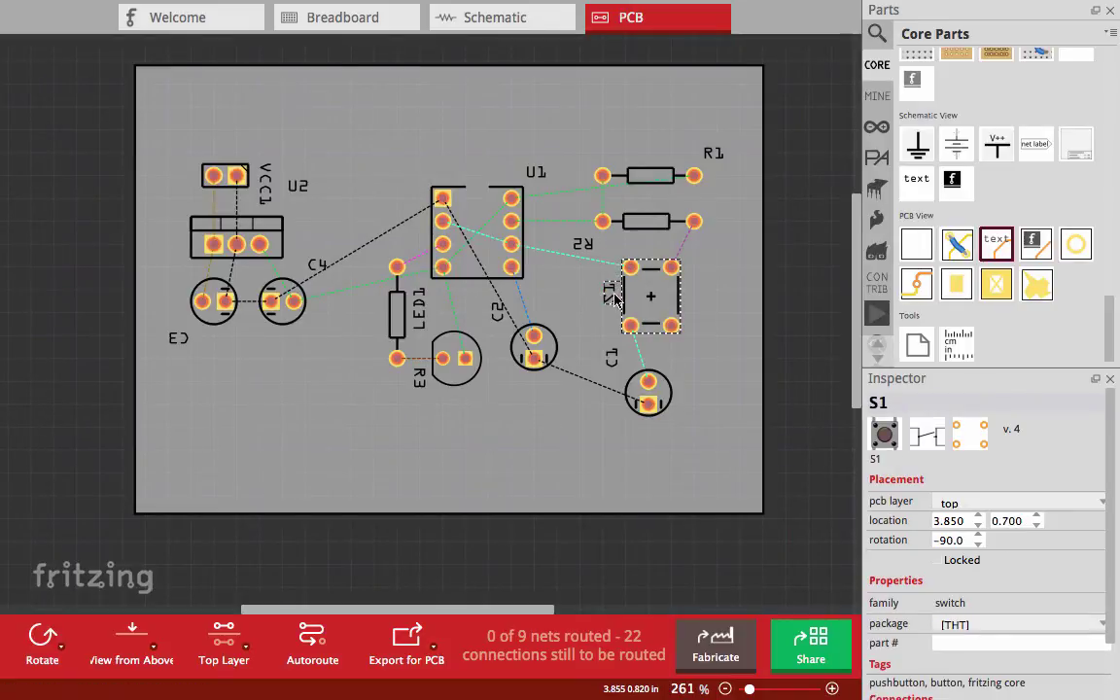
left_click(785, 261)
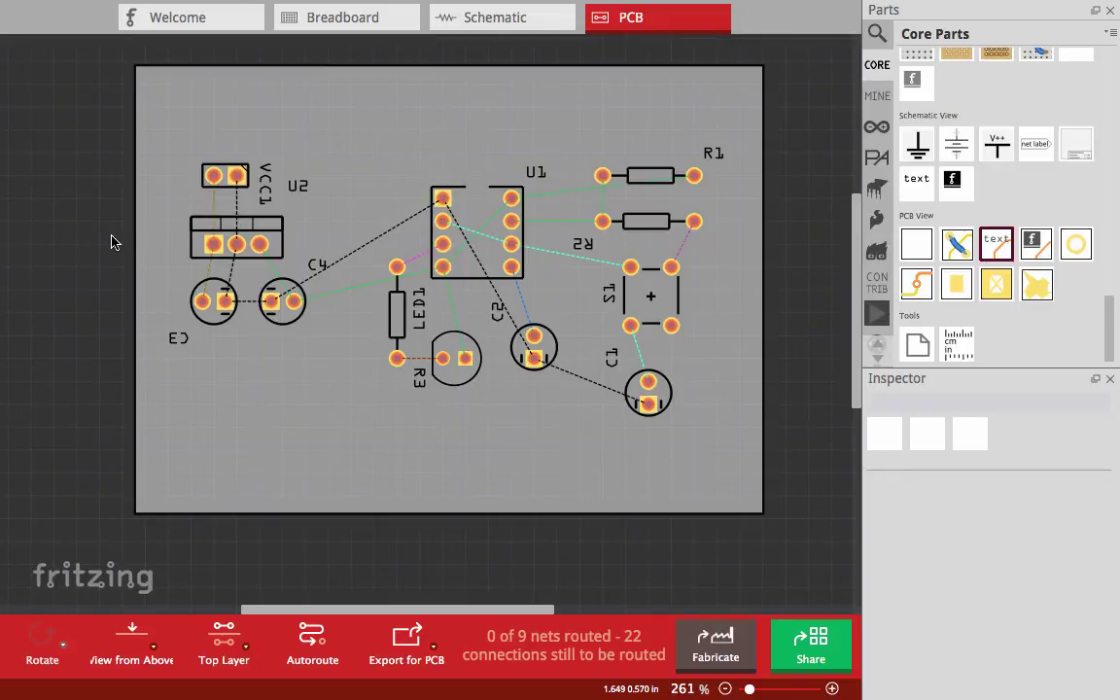
- Autoroute all of the board's connections
mouse_move(421, 4)
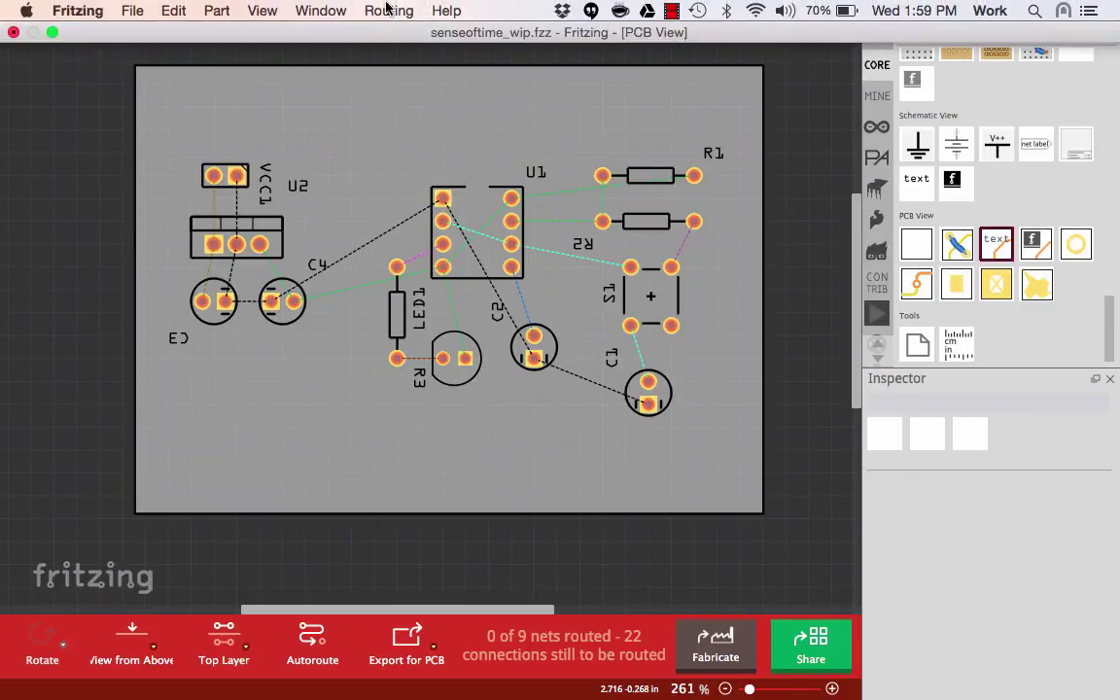
left_click(386, 10)
left_click(393, 34)
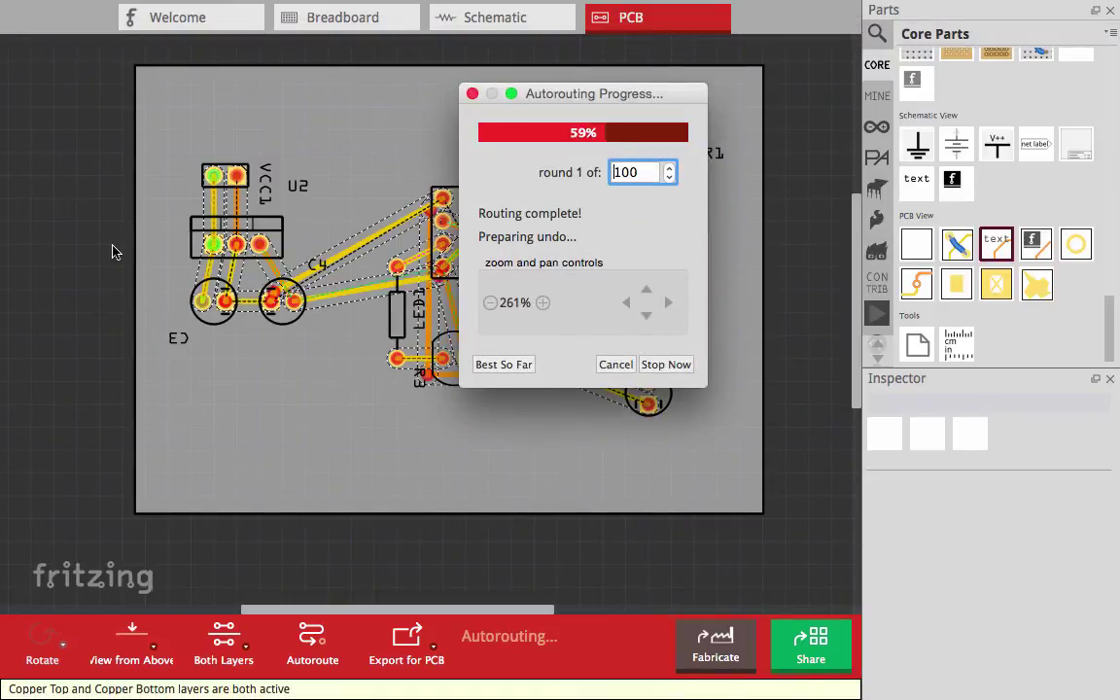
left_click(300, 430)
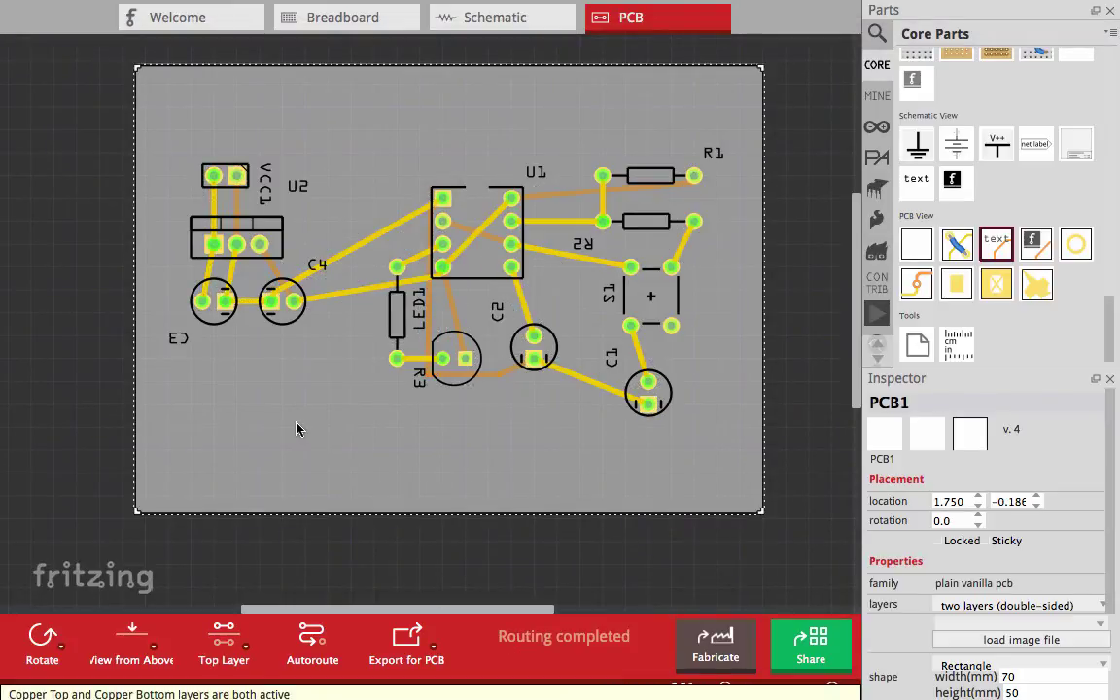
- Run the DRC and review overlaps for Wire2265, Wire2266, Wire2276 and U1
left_click(389, 10)
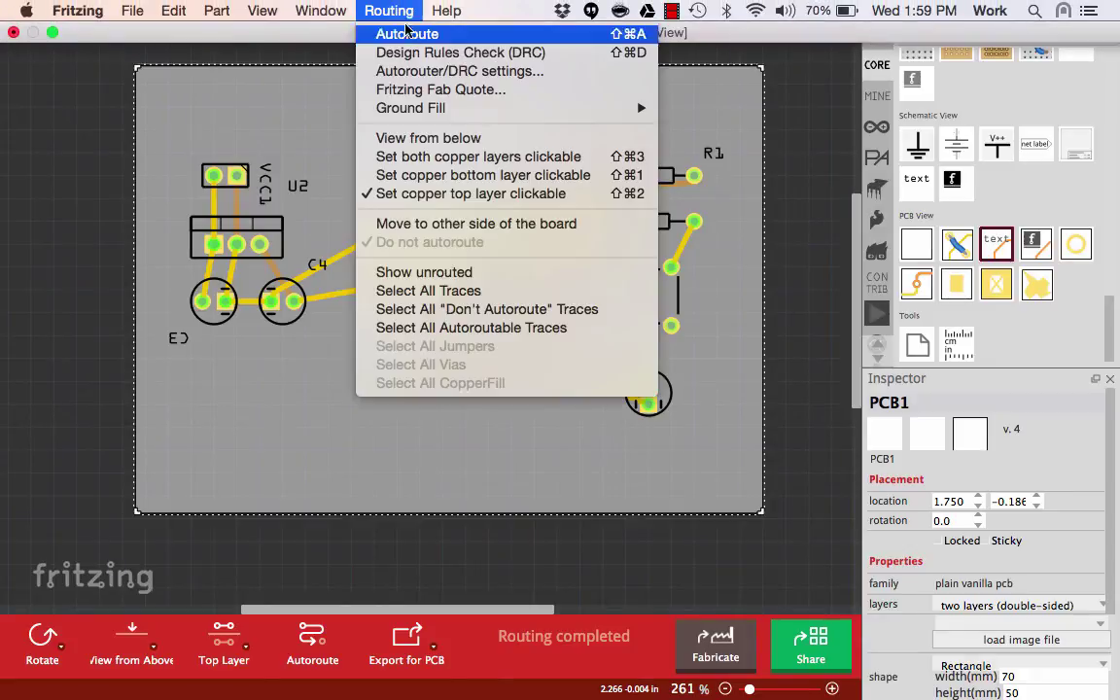
left_click(410, 52)
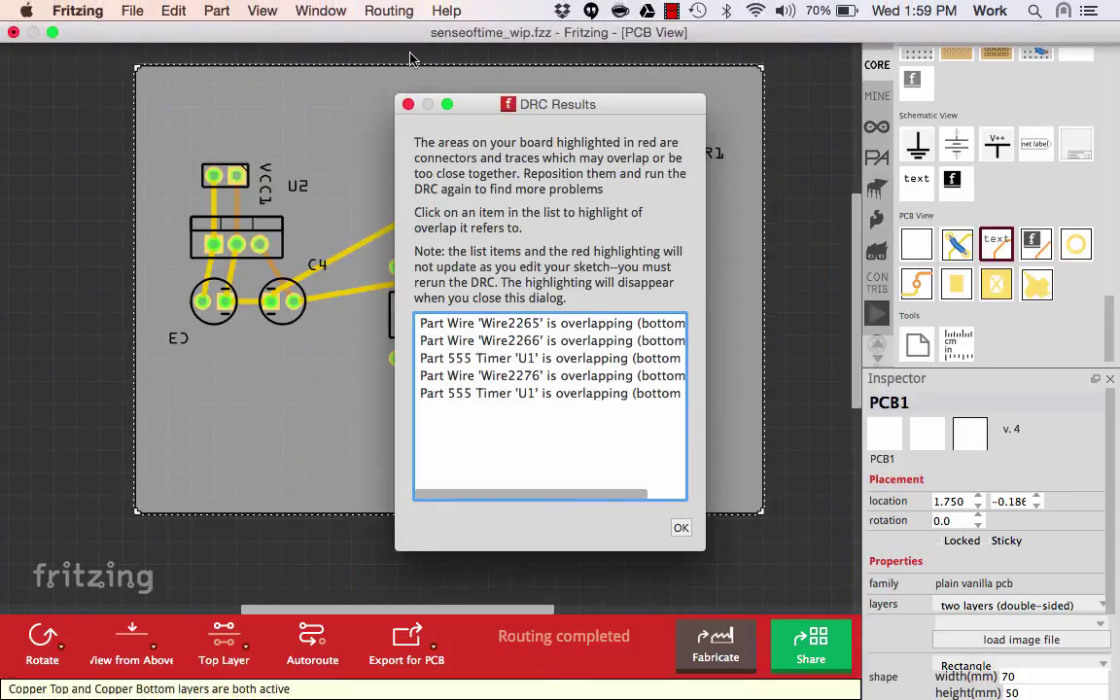
left_click_drag(587, 107, 266, 76)
left_click(200, 292)
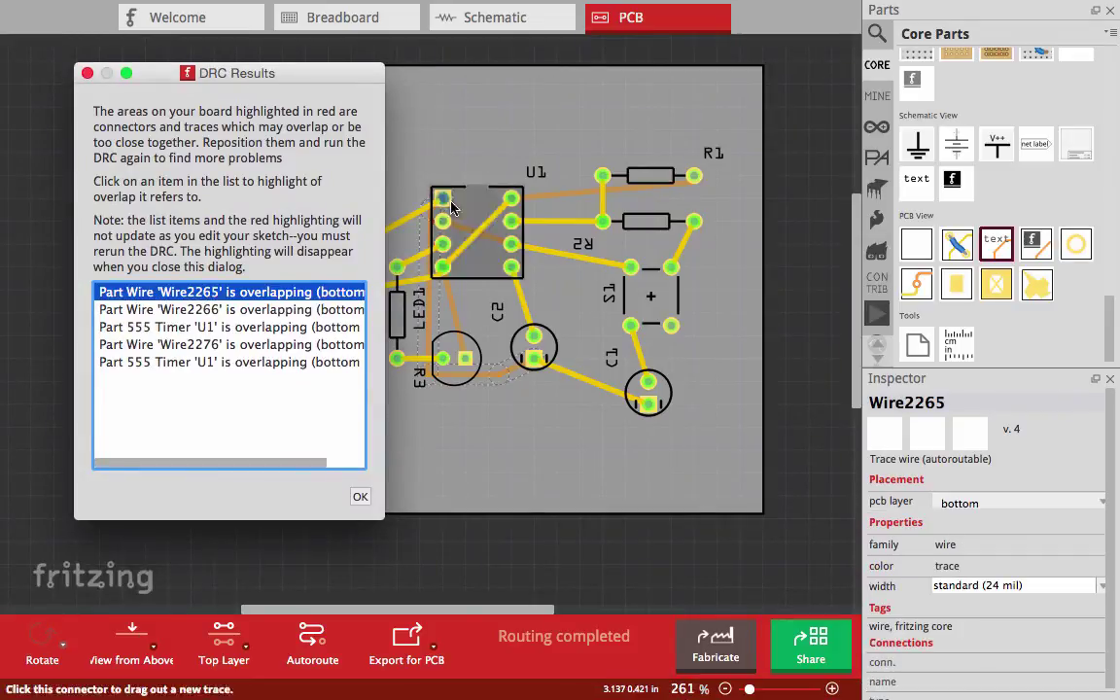
left_click(271, 312)
left_click(271, 329)
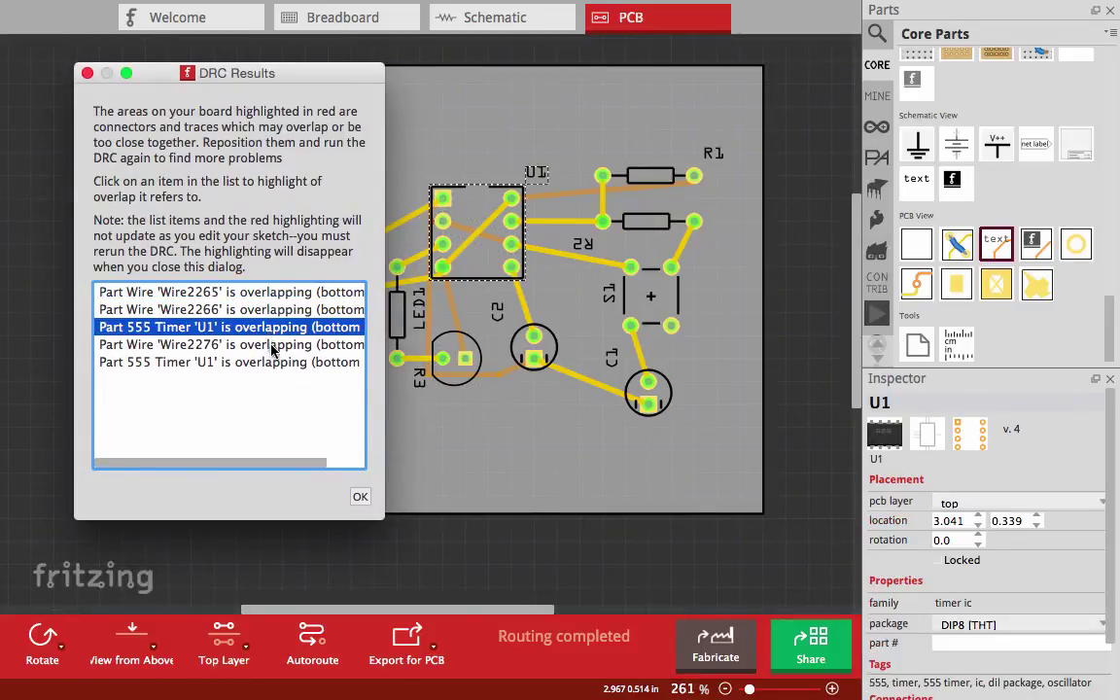
left_click(273, 347)
left_click(272, 362)
left_click(276, 293)
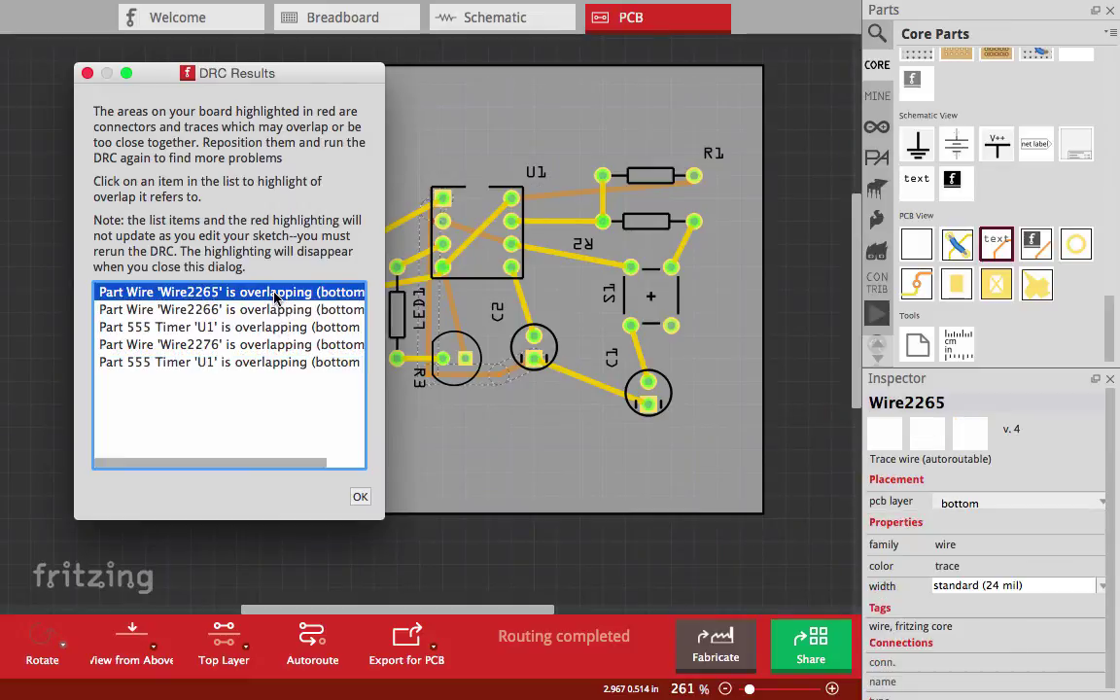
left_click(272, 309)
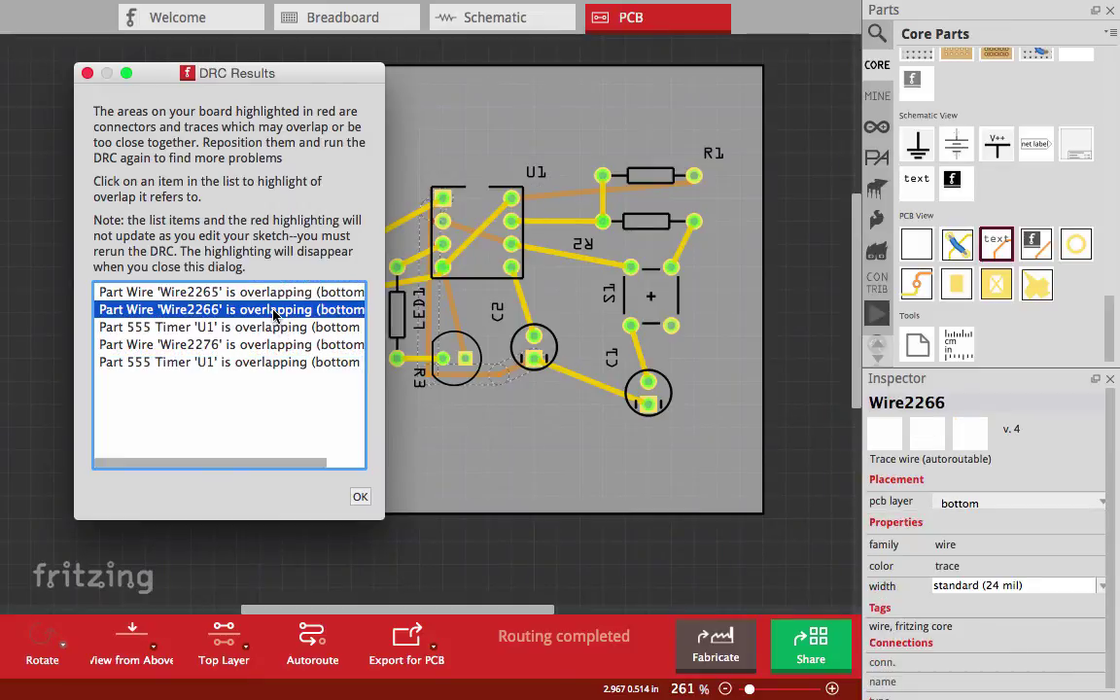
left_click(86, 73)
scroll(435, 283, "up", 5, "ctrl")
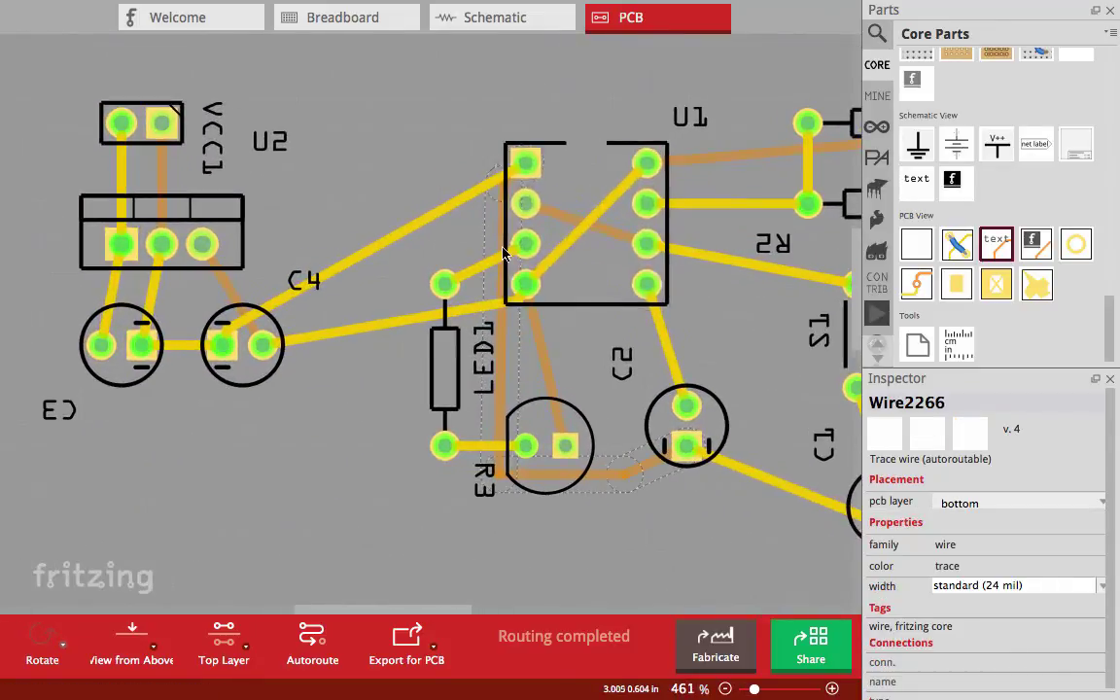
- Make only the bottom layer clickable and delete the two overlapping traces at U1
left_click(557, 253)
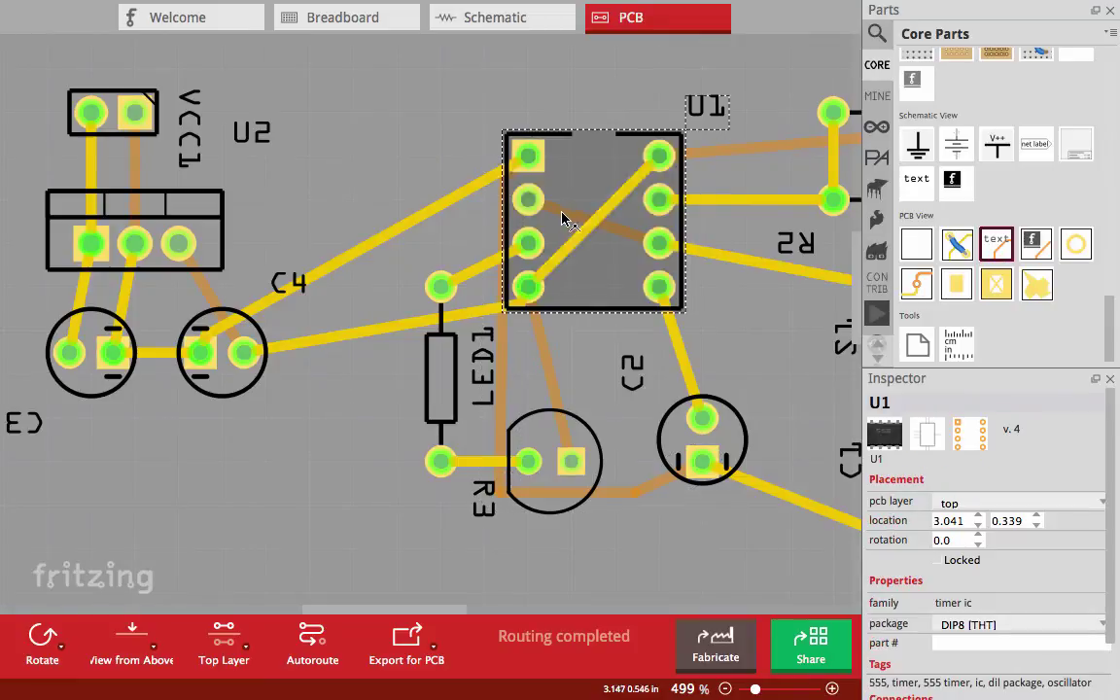
left_click(224, 642)
left_click(224, 642)
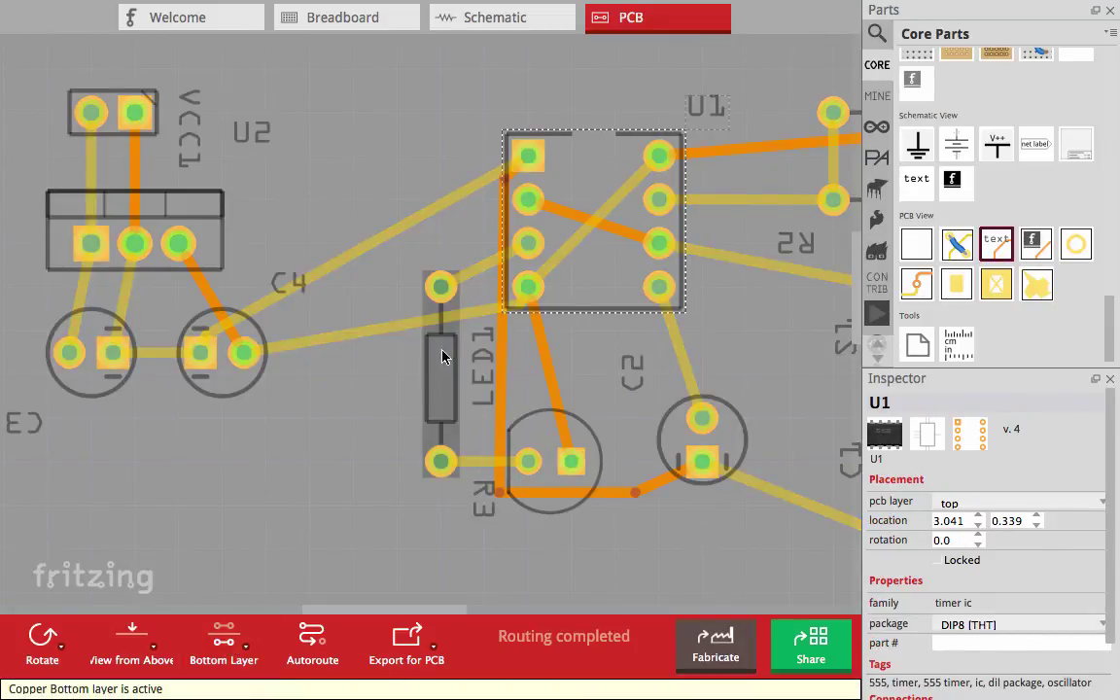
left_click(569, 212)
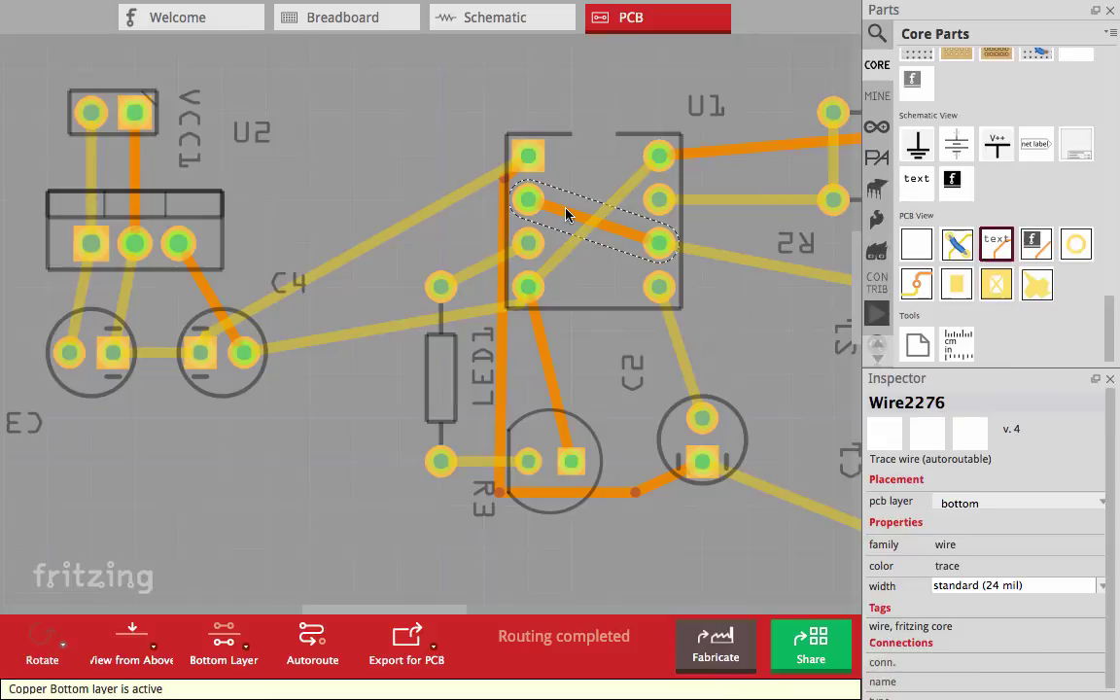
key("Delete")
left_click(502, 362)
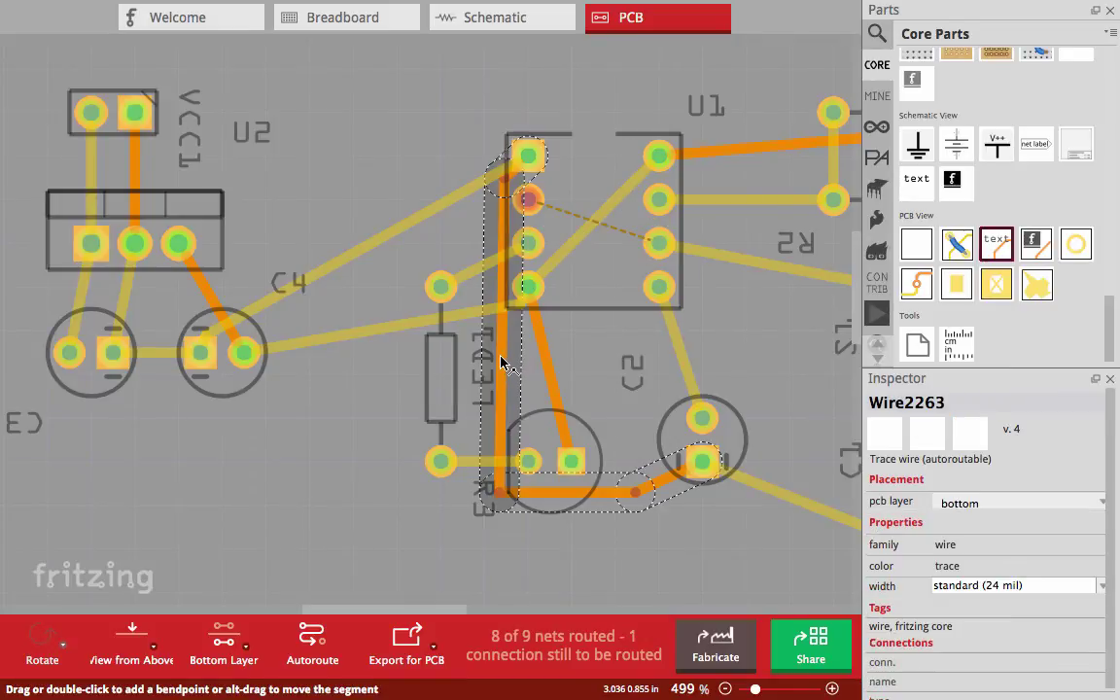
key("Delete")
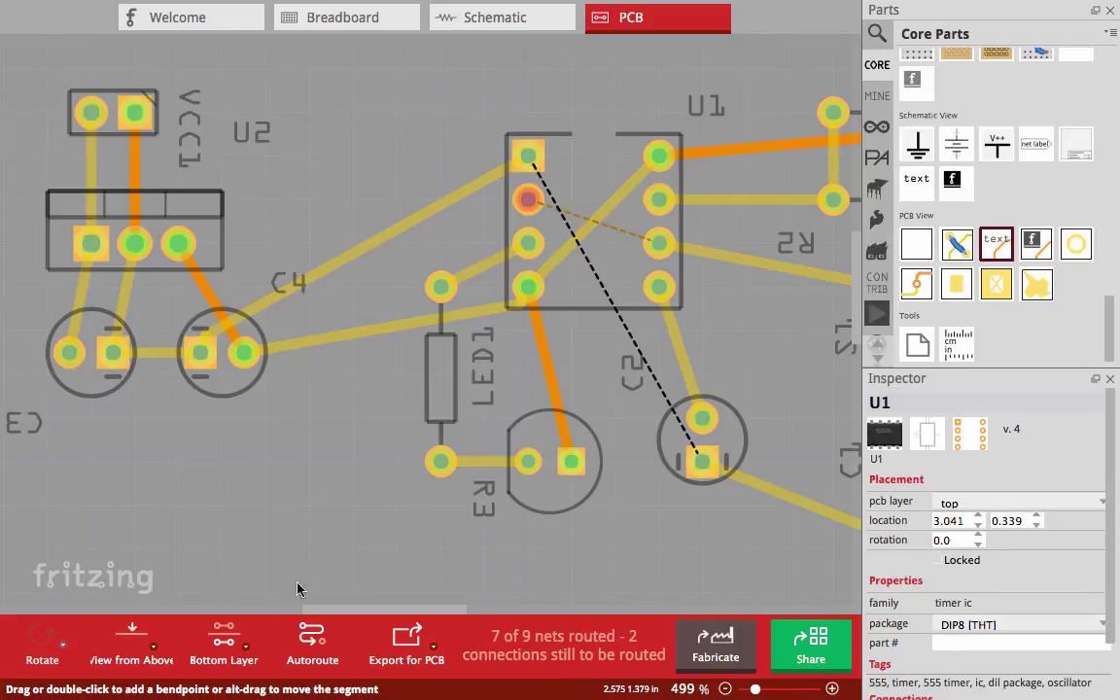
- Draw a trace from U1 pin 2 around the left of LED1 and under R3 to C2
mouse_move(574, 215)
left_mouse_down()
mouse_move(645, 245)
mouse_move(612, 253)
mouse_move(595, 275)
mouse_move(500, 258)
mouse_move(430, 187)
mouse_move(420, 208)
mouse_move(395, 201)
mouse_move(425, 220)
mouse_move(398, 223)
left_mouse_up()
mouse_move(581, 358)
left_mouse_down()
mouse_move(415, 460)
mouse_move(367, 540)
mouse_move(385, 531)
left_mouse_up()
mouse_move(598, 476)
left_mouse_down()
mouse_move(608, 495)
mouse_move(626, 475)
mouse_move(632, 530)
mouse_move(613, 550)
mouse_move(653, 548)
mouse_move(468, 520)
mouse_move(469, 535)
left_mouse_up()
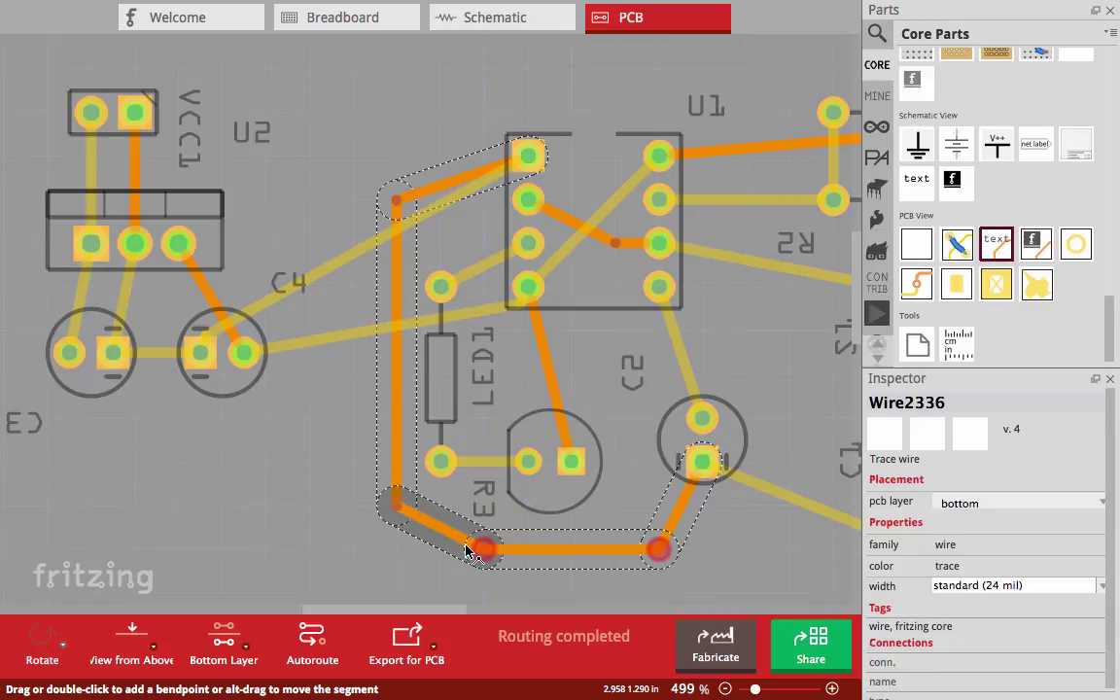
left_click(666, 498)
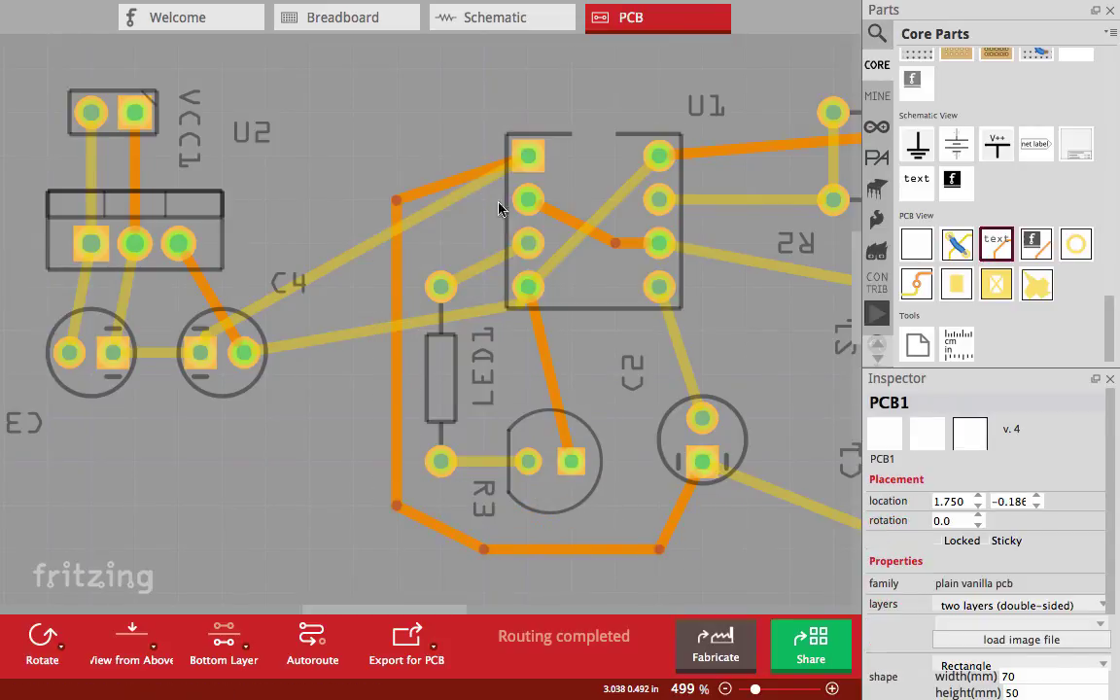
scroll(447, 243, "down", 5)
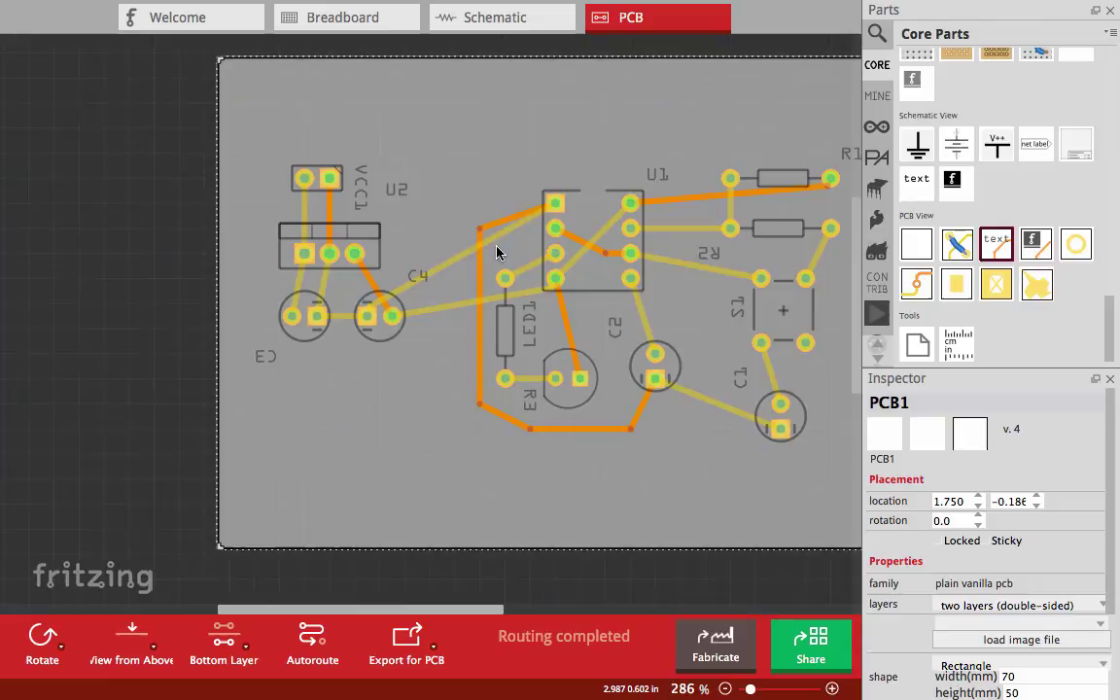
- Rerun the design rules check and dismiss the ready-for-production message
mouse_move(519, 7)
left_click(389, 11)
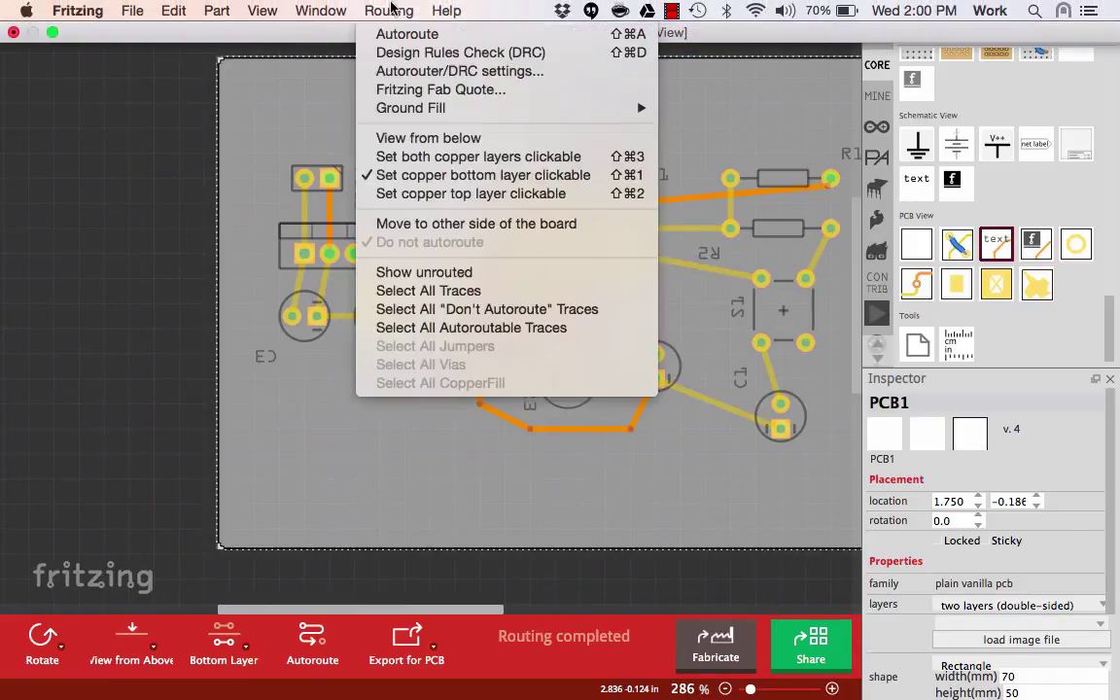
left_click(411, 50)
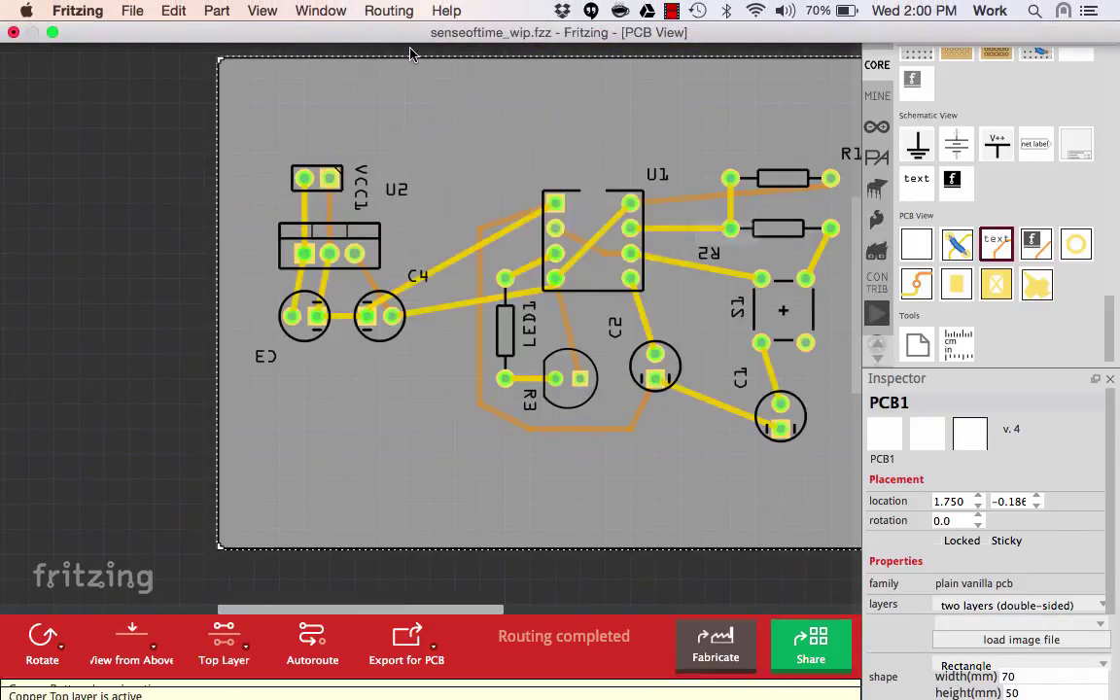
left_click(896, 279)
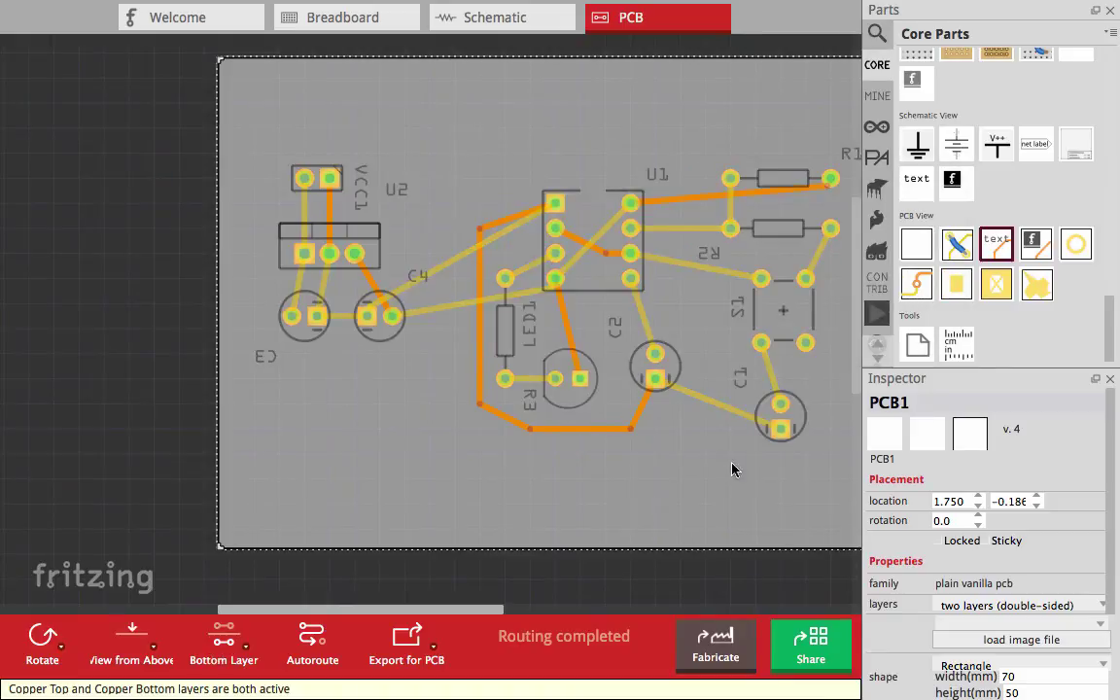
- Pan to show the whole board and nudge it slightly upward
left_click_drag(724, 481, 515, 424)
left_click(805, 305)
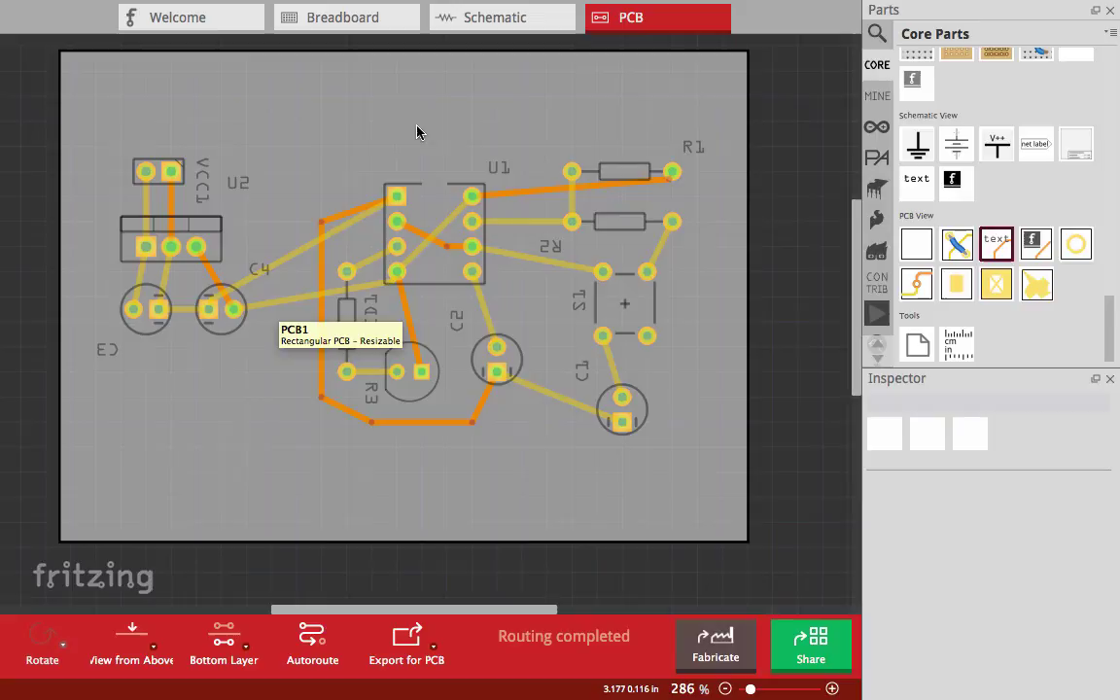
left_click_drag(417, 130, 420, 117)
left_click(765, 219)
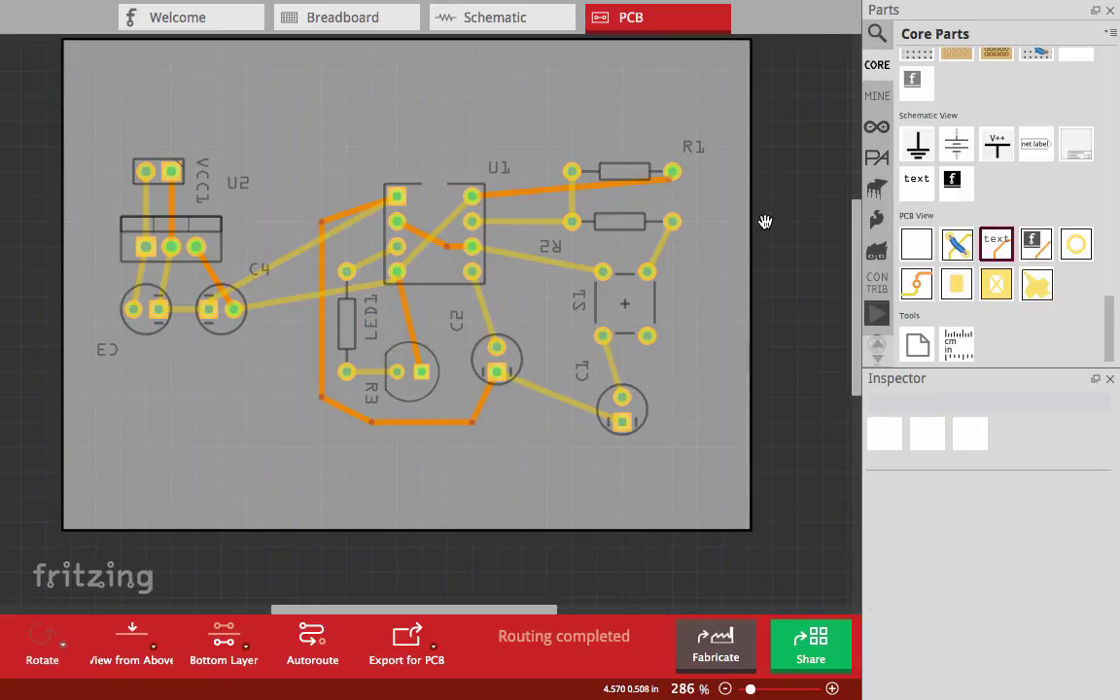